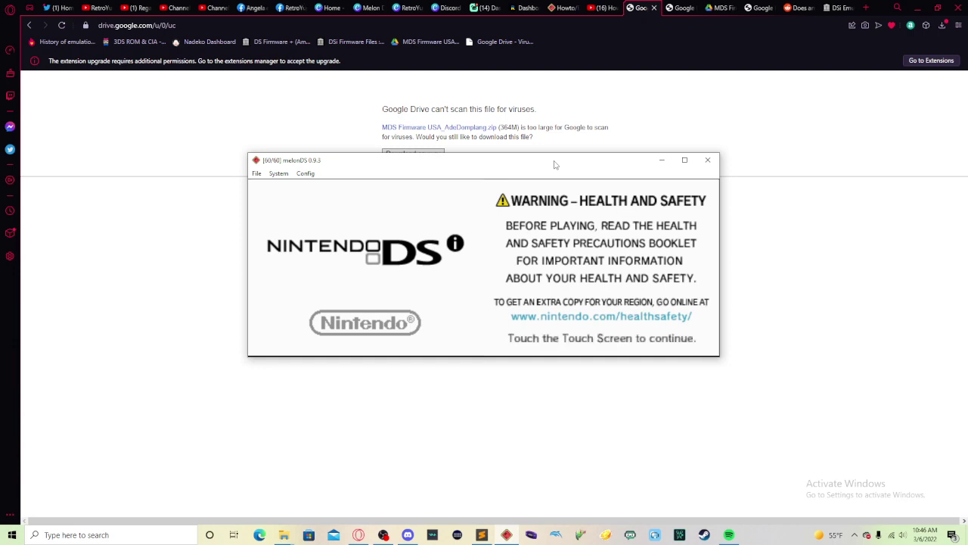
Step: Continue past the DSi health and safety screen and browse the titles in the system menu, returning to New Super Mario Bros
key("x")
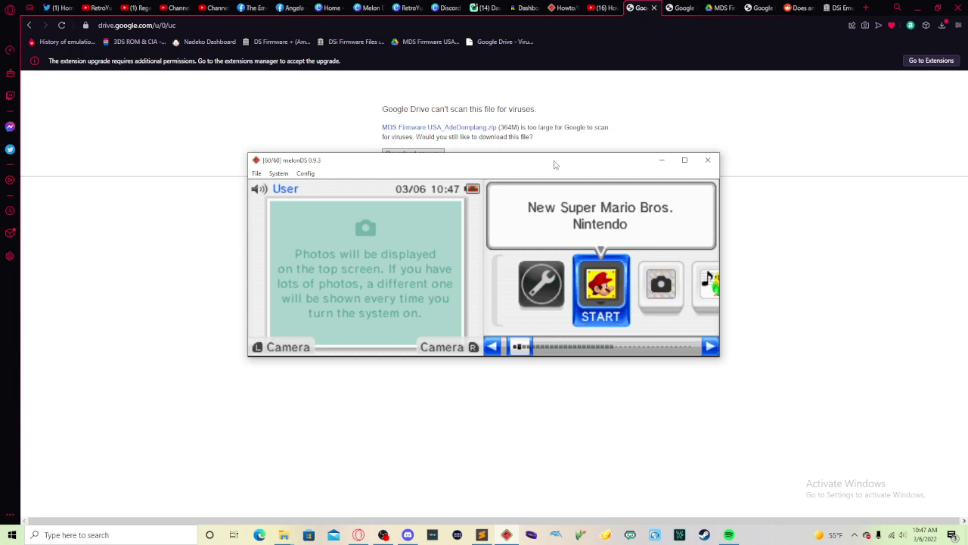
left_click(540, 350)
left_click_drag(542, 351, 521, 348)
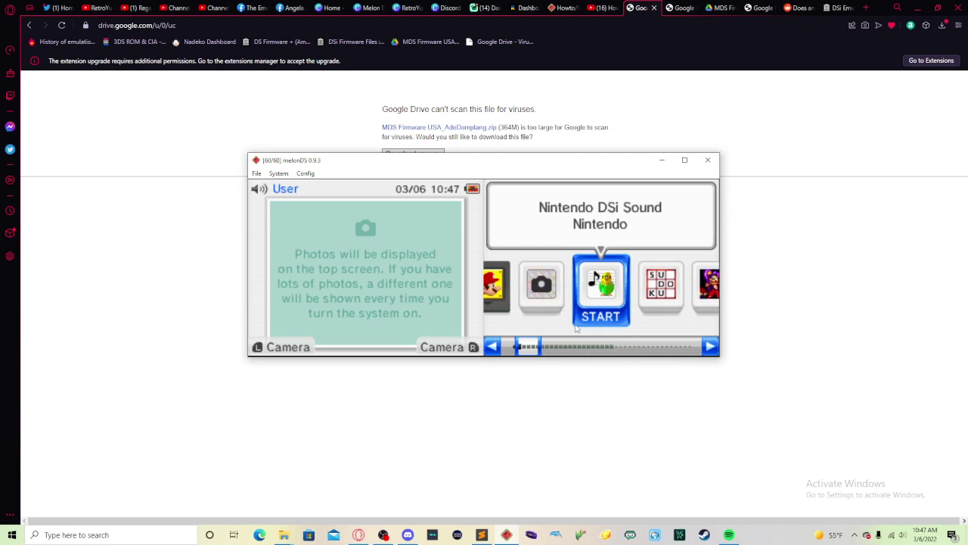
left_click_drag(535, 349, 519, 350)
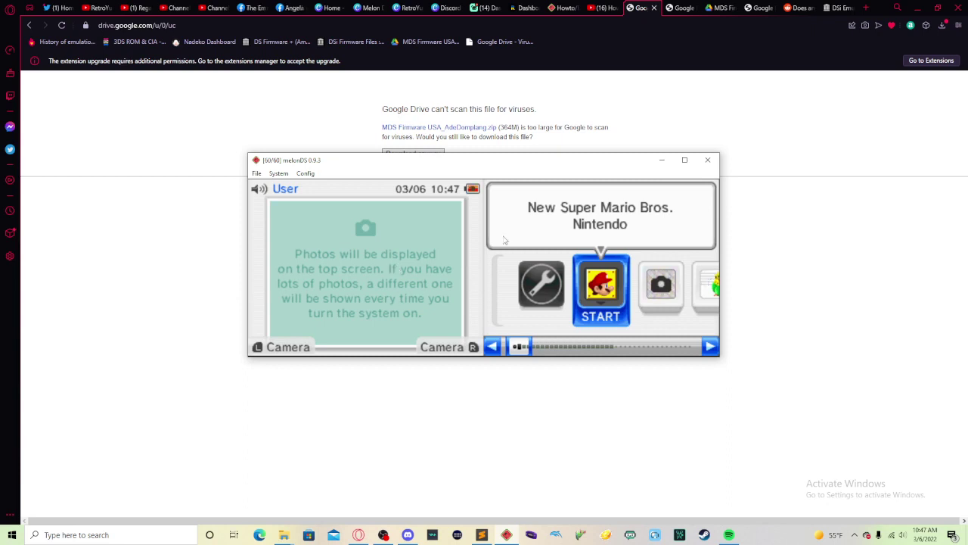
Step: Switch to the browser and examine the description and pinned download links of the YouTube video "How to Add DSiware Games on MelonDS"
left_click(452, 428)
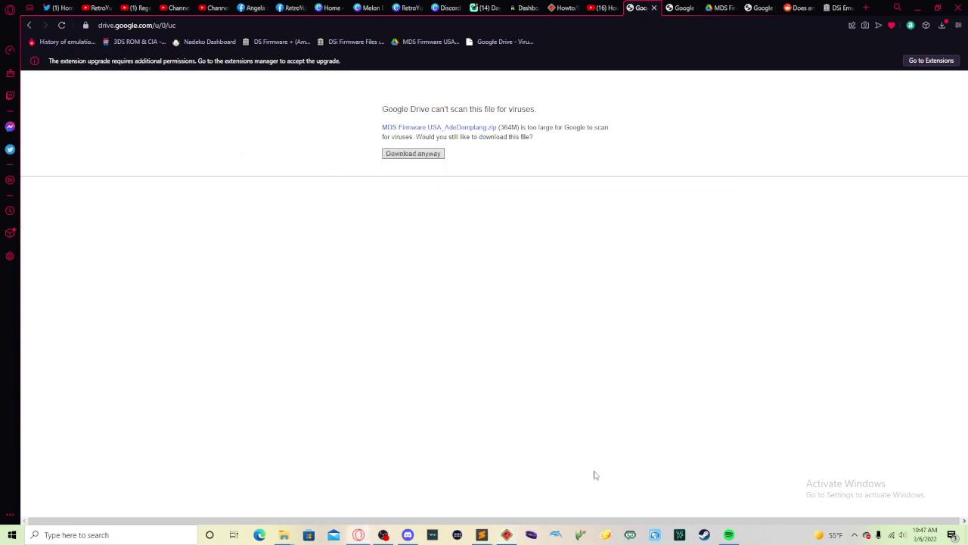
left_click(610, 16)
scroll(586, 231, "up", 4)
scroll(587, 231, "down", 4)
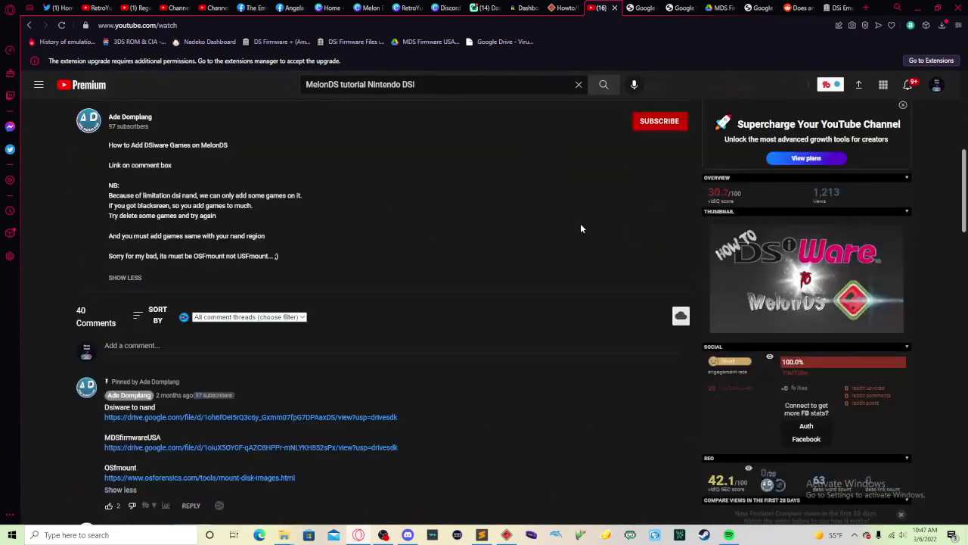
scroll(550, 291, "up", 2)
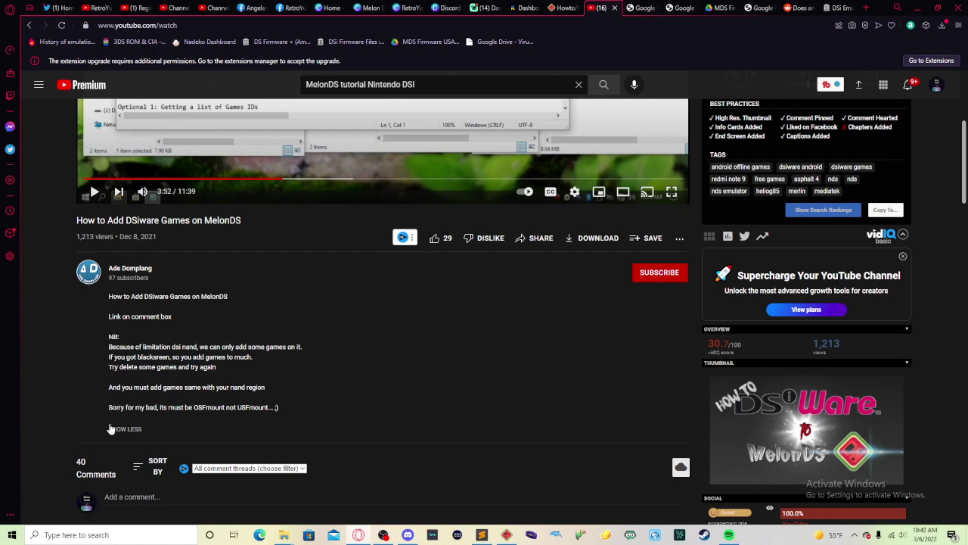
scroll(185, 419, "down", 3)
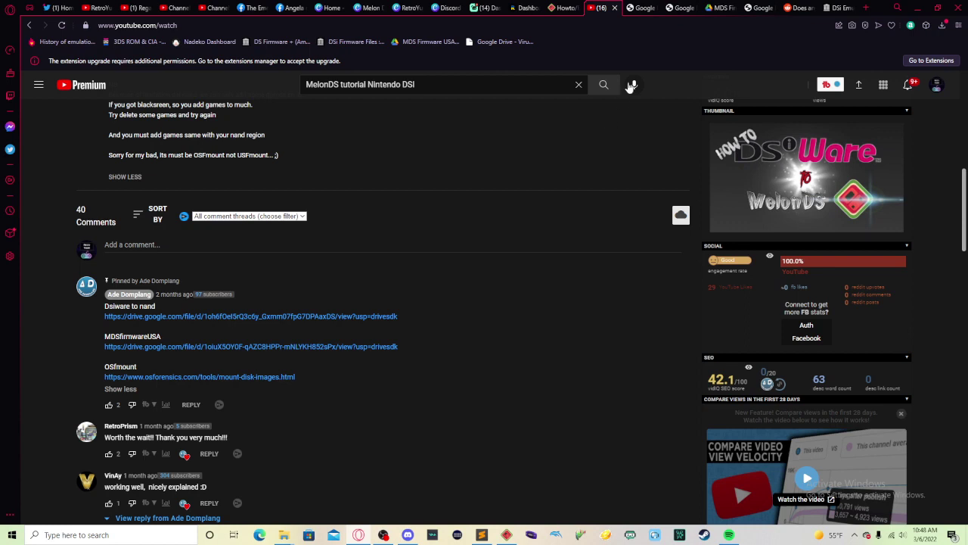
Step: Open the downloaded MDS Firmware USA_AdeDomplang.zip and inspect the files in its MelonDS > Bios > DSi folder
left_click(677, 8)
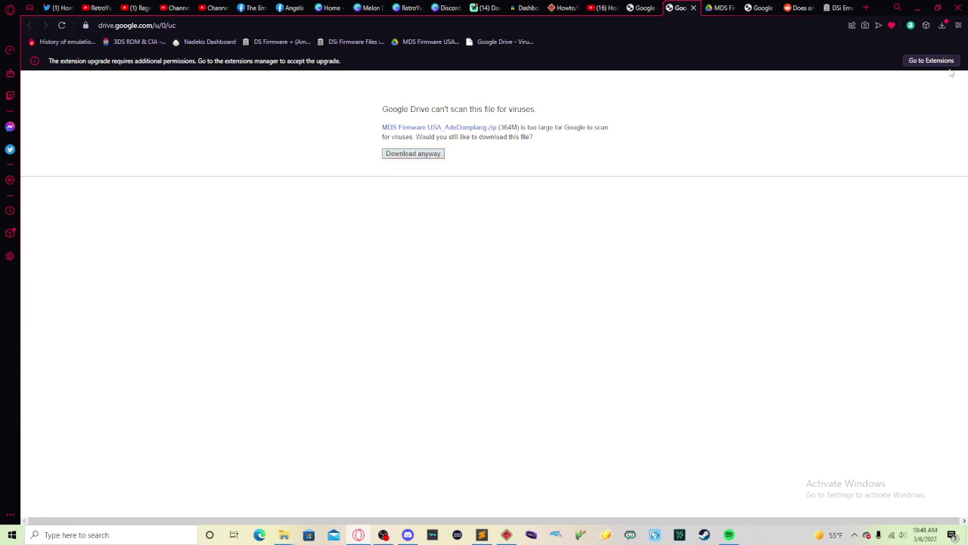
left_click(943, 26)
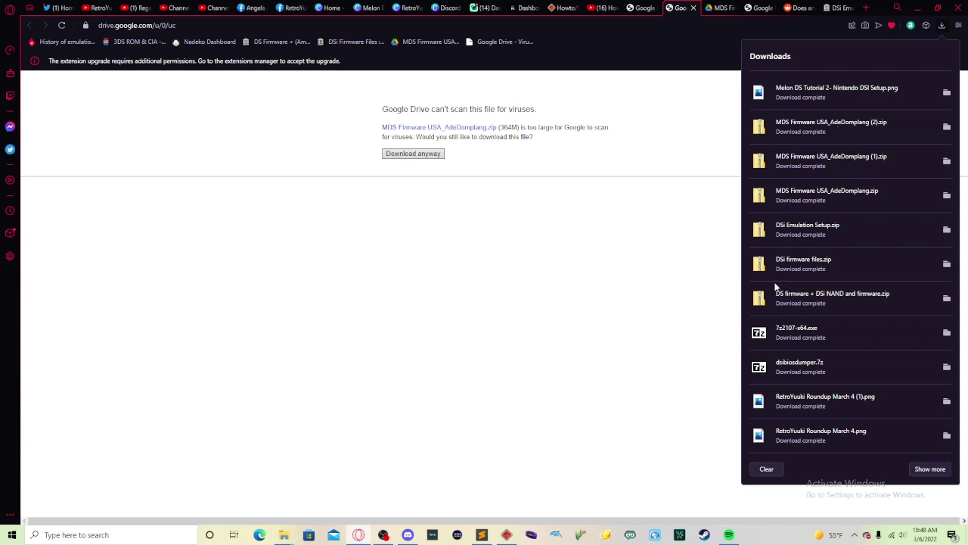
left_click(800, 209)
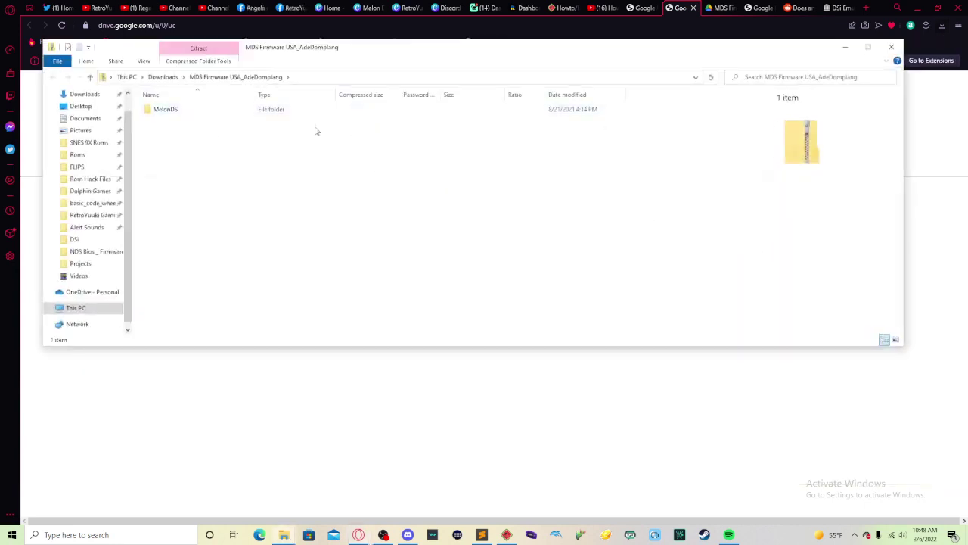
double_click(185, 111)
left_click(177, 111)
double_click(178, 111)
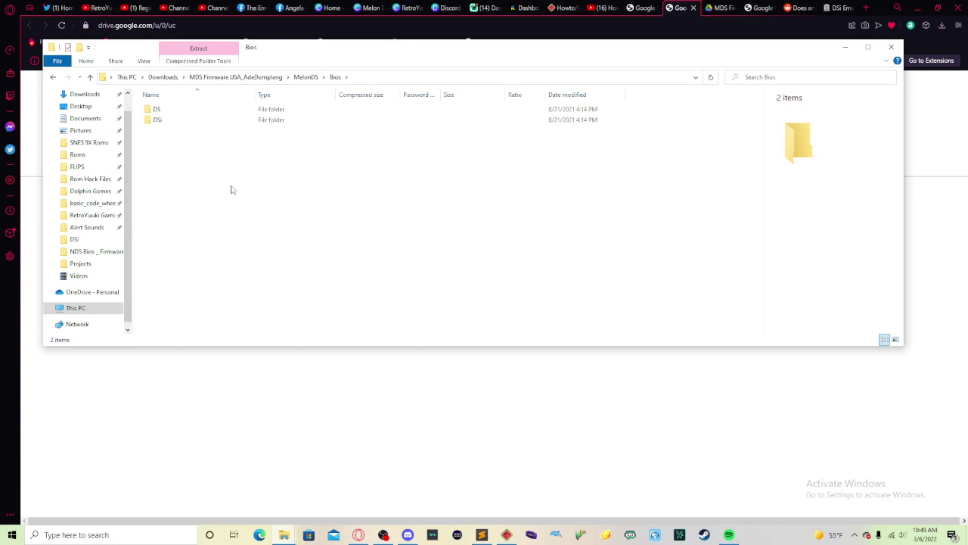
double_click(201, 121)
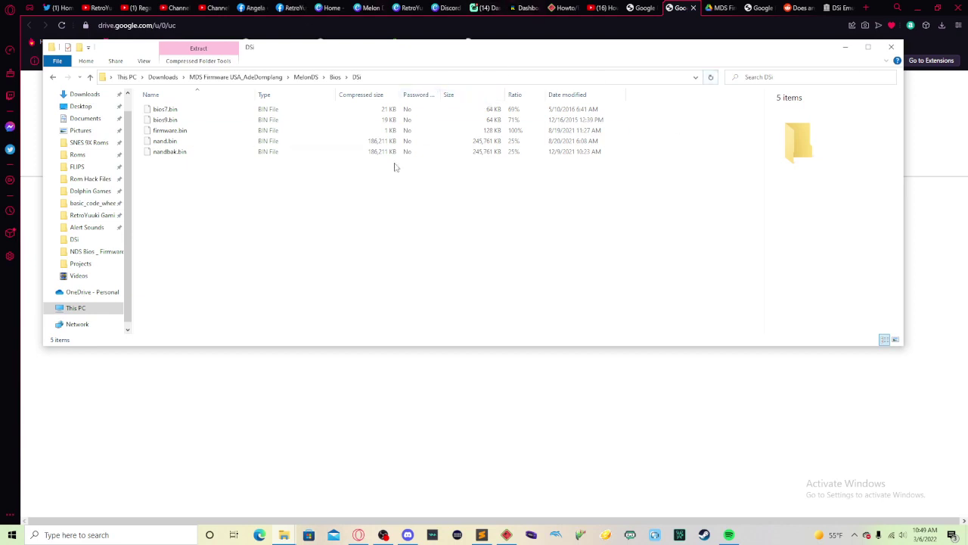
left_click(845, 47)
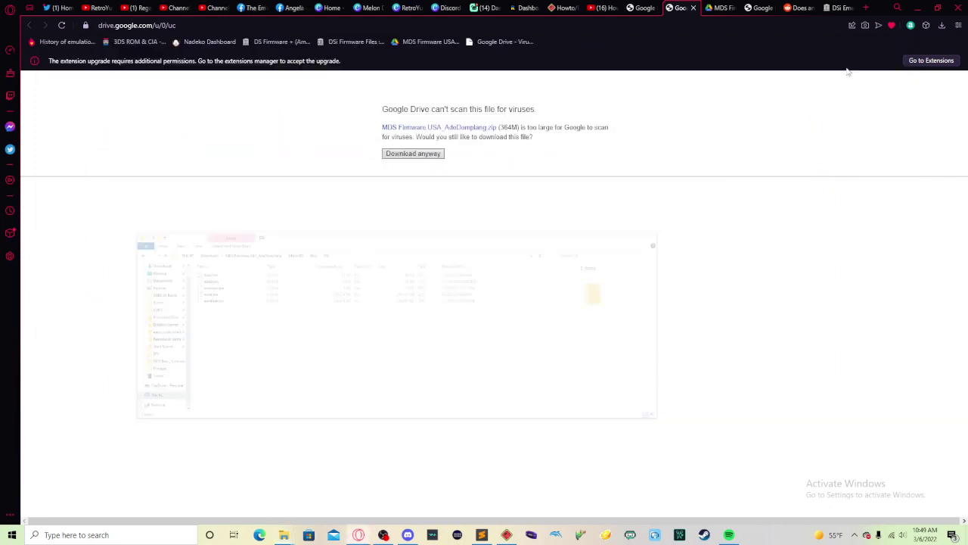
Step: Switch to melonDS and stop the running DSi emulation
left_click(508, 535)
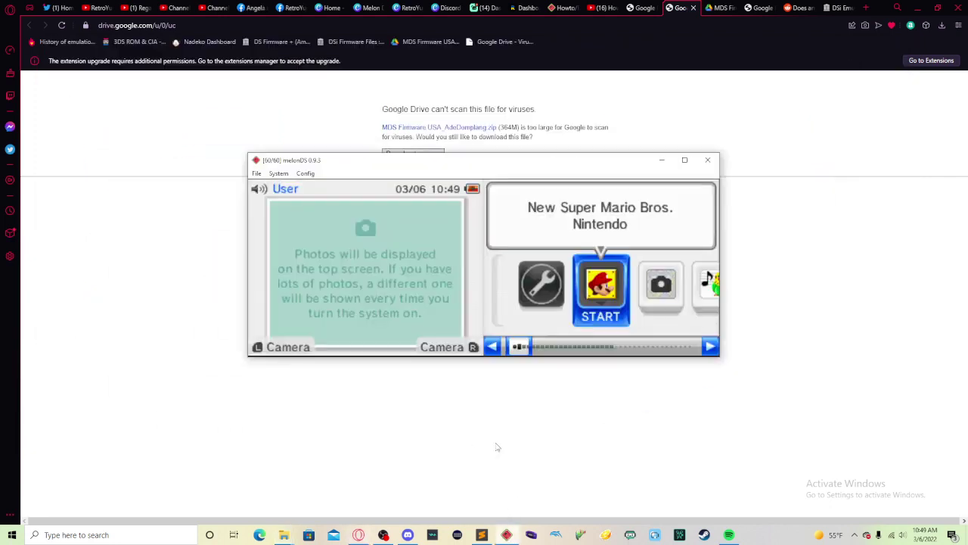
left_click(278, 173)
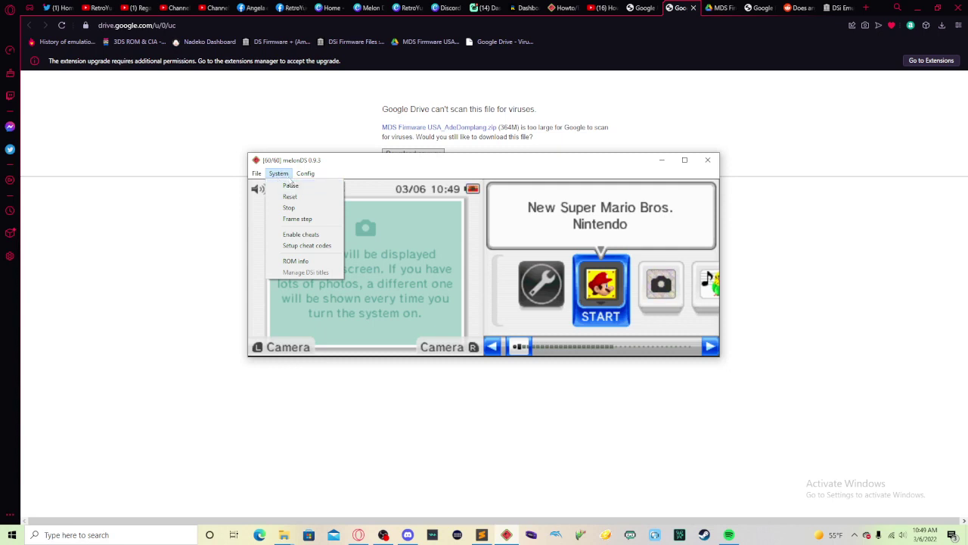
left_click(306, 173)
left_click(279, 173)
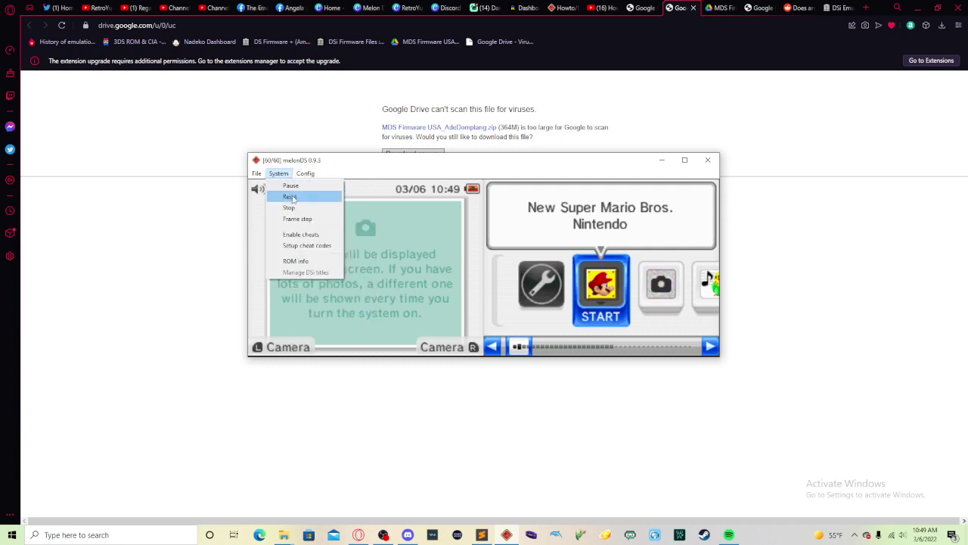
left_click(293, 208)
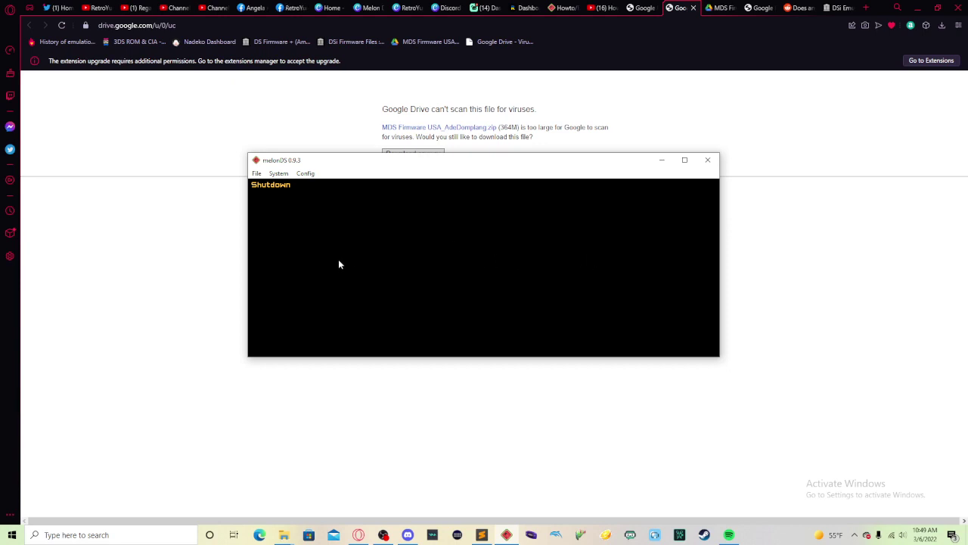
Step: Choose DSi (experimental) as the console type in the emulator settings
left_click(307, 174)
left_click(332, 186)
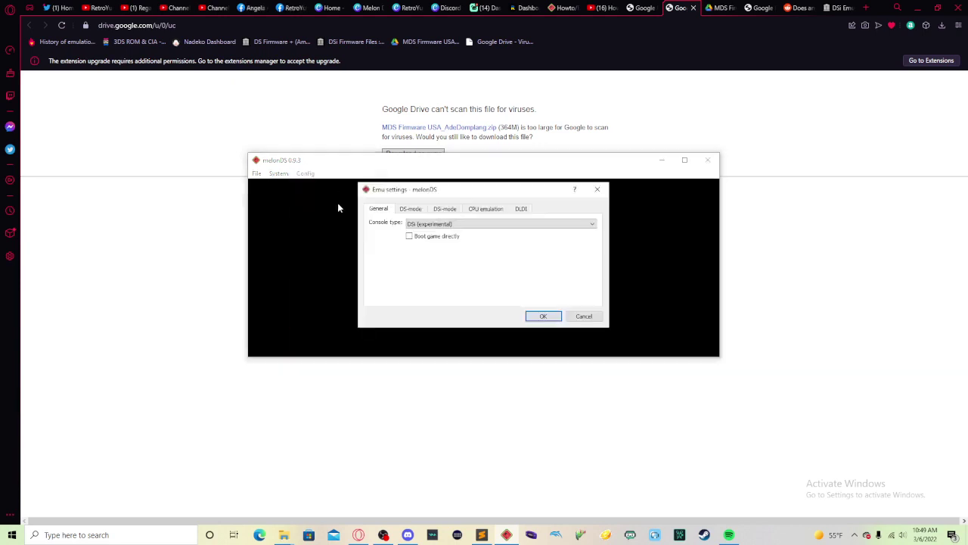
left_click(412, 229)
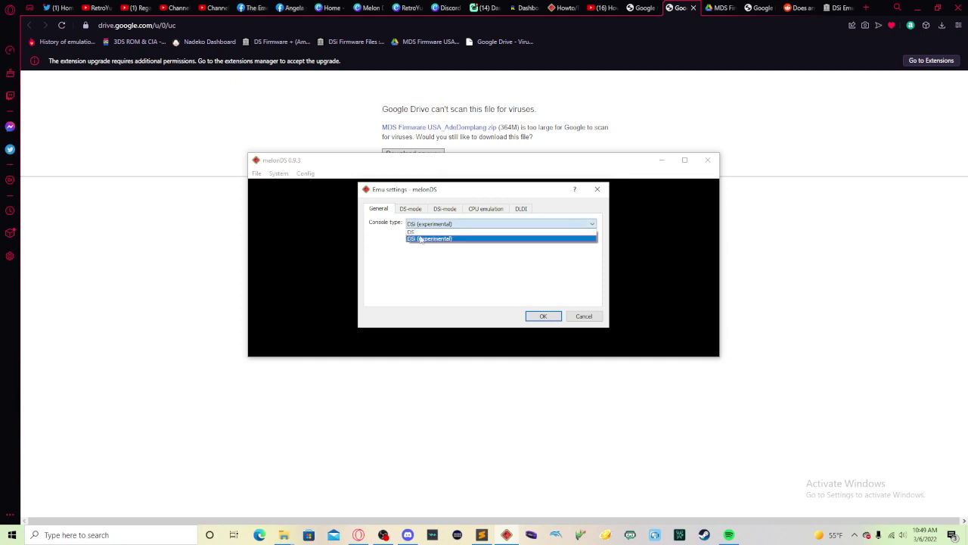
left_click(430, 239)
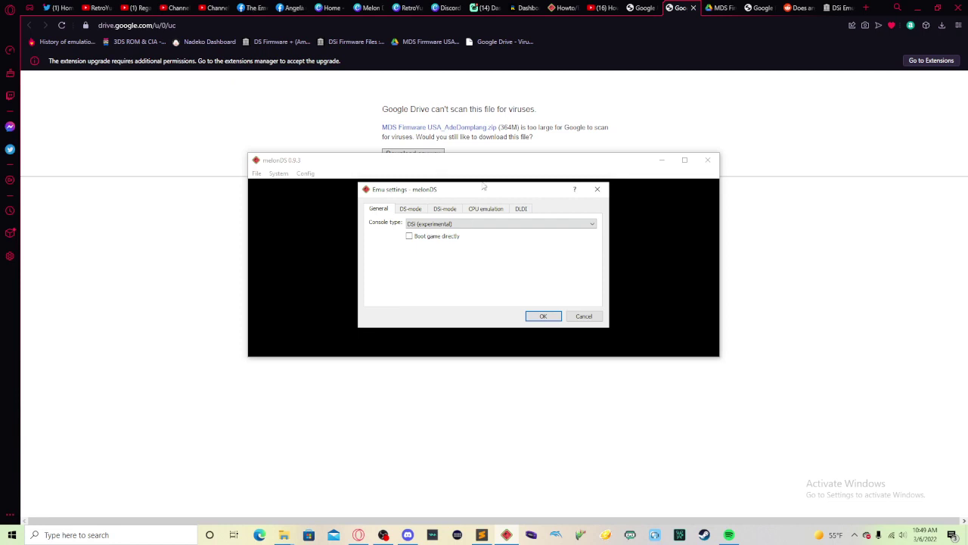
Step: Set the DSi-mode ARM9 BIOS to bios9.bin from the Desktop > MelonDS > Bios > DSi folder
left_click(450, 211)
key("Tab")
key("Tab")
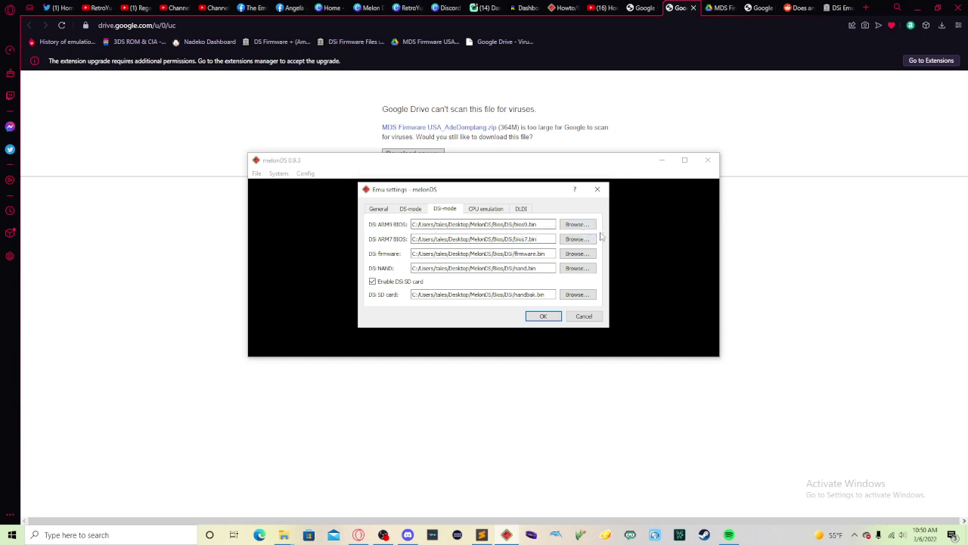
left_click(578, 224)
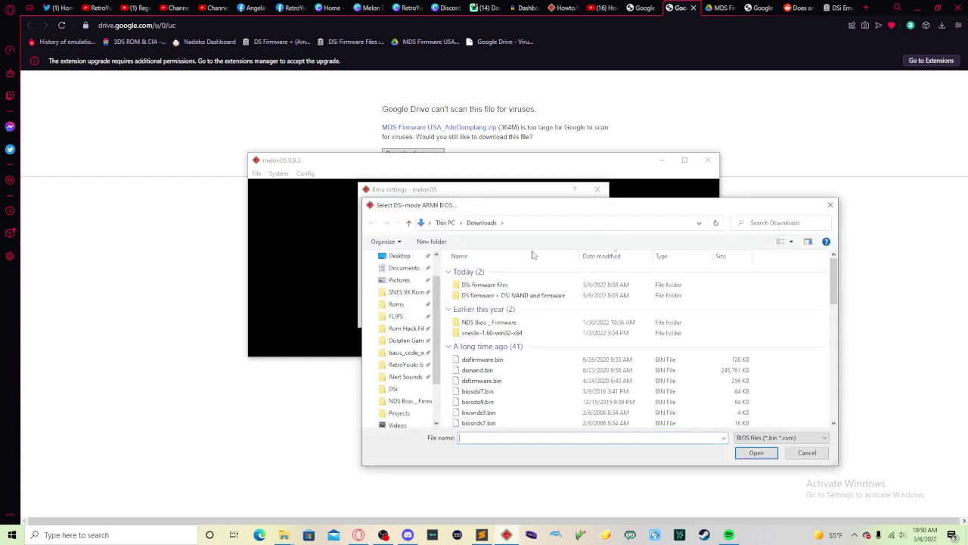
scroll(401, 312, "up", 2)
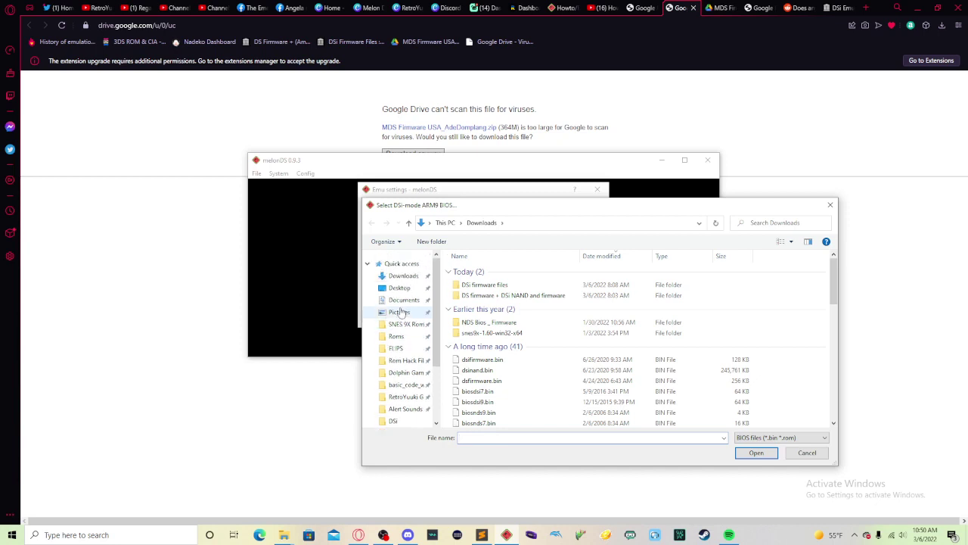
left_click(400, 288)
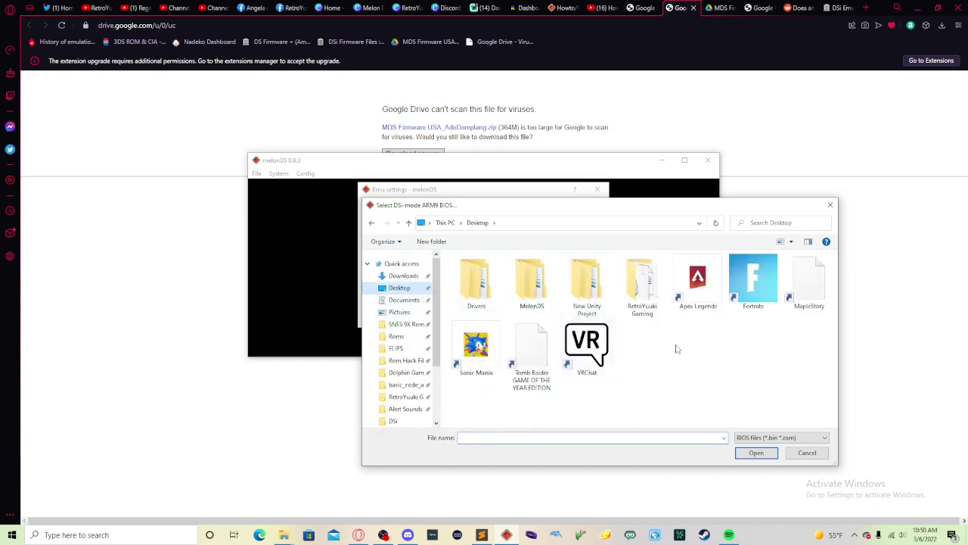
double_click(538, 293)
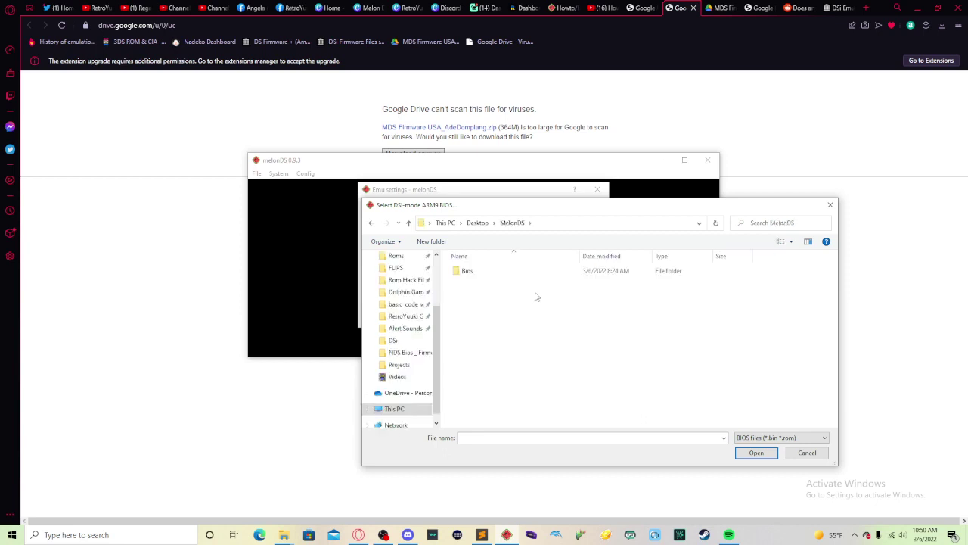
double_click(463, 272)
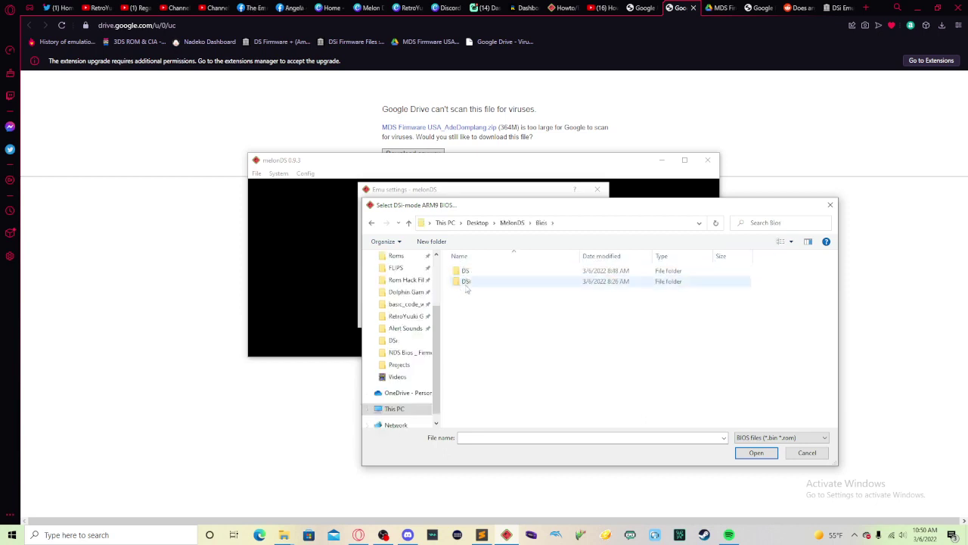
double_click(463, 282)
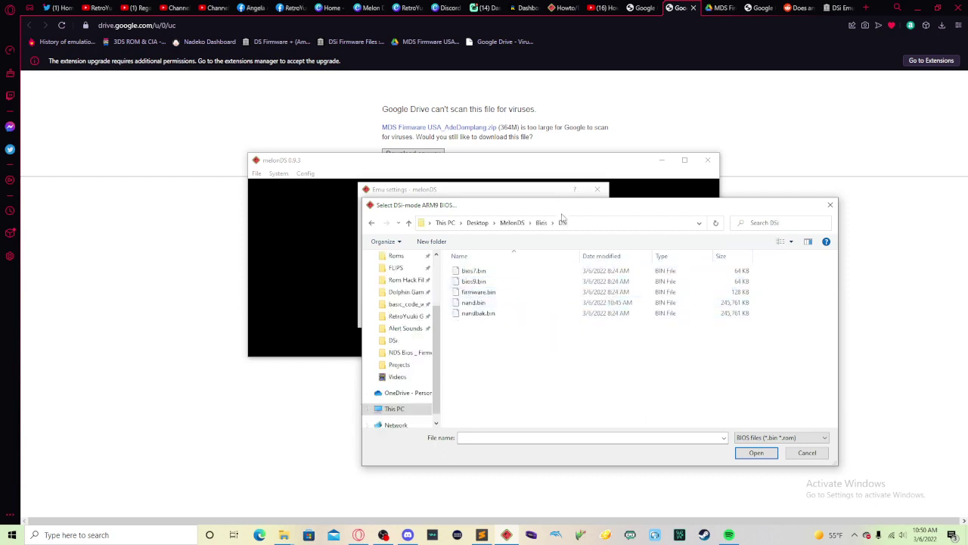
left_click_drag(564, 211, 695, 174)
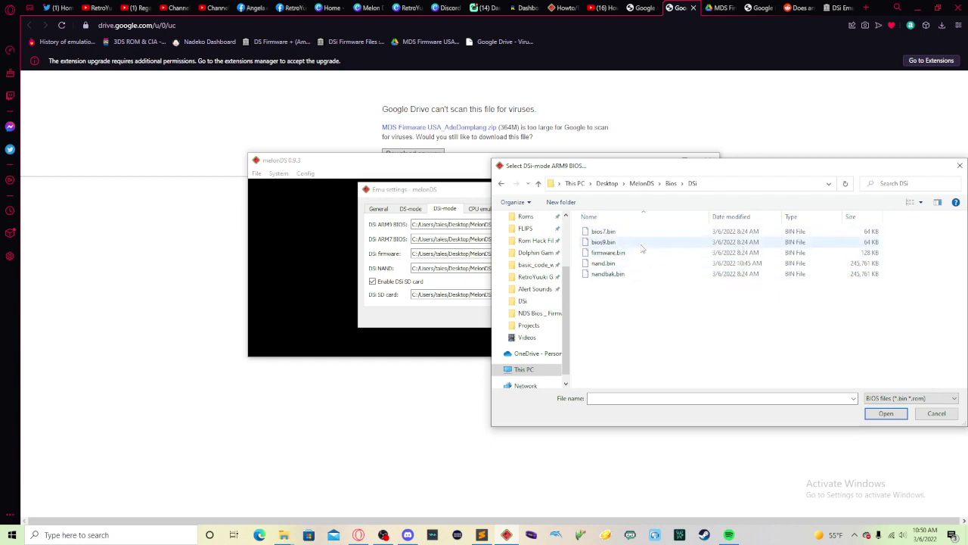
double_click(641, 244)
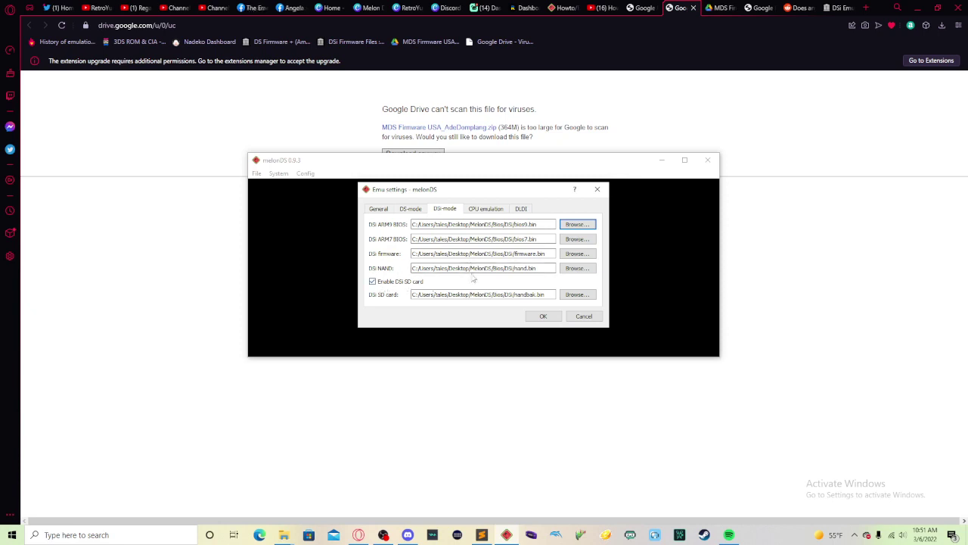
Step: Set the DSi SD card image to nandbak.bin from Desktop > MelonDS > Bios > DSi and apply the emulator settings
left_click(578, 294)
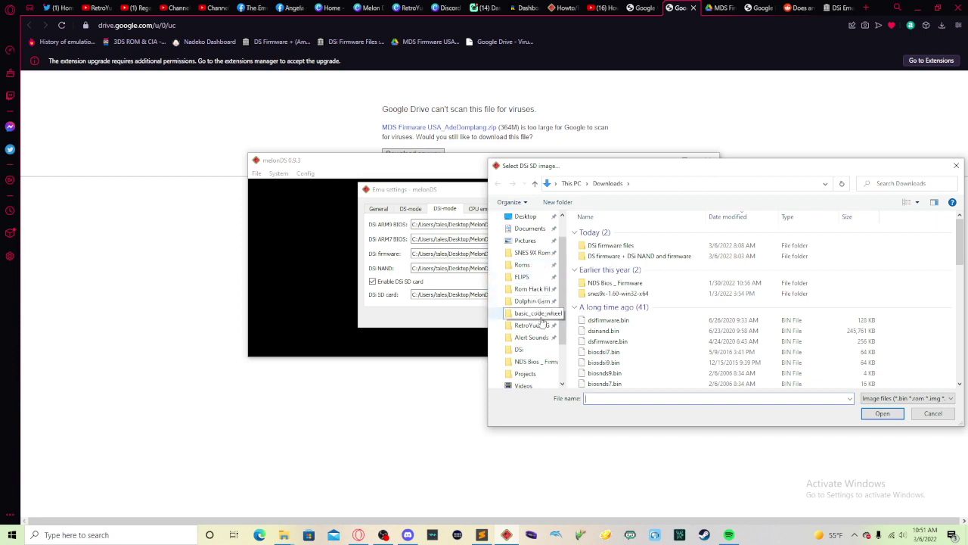
scroll(526, 318, "up", 1)
left_click(521, 248)
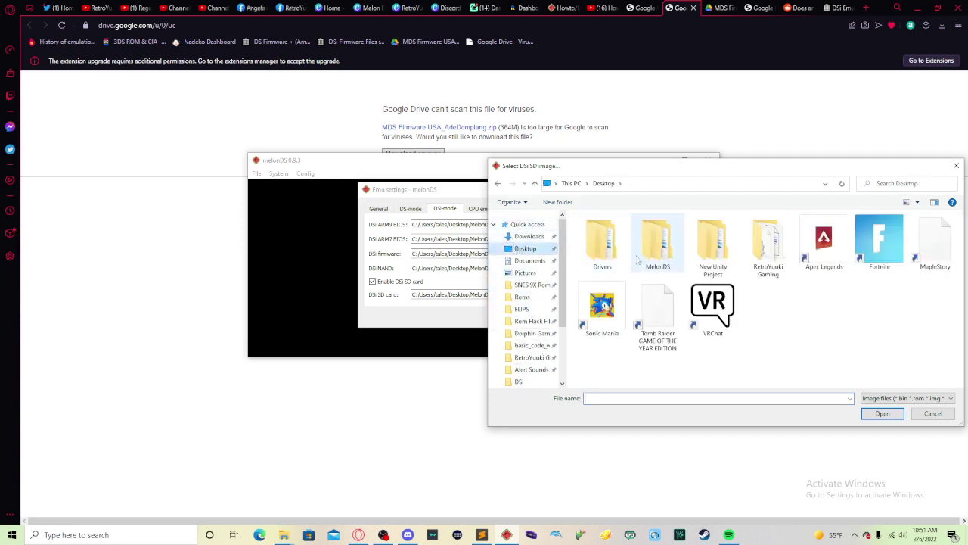
double_click(644, 260)
double_click(609, 231)
double_click(607, 241)
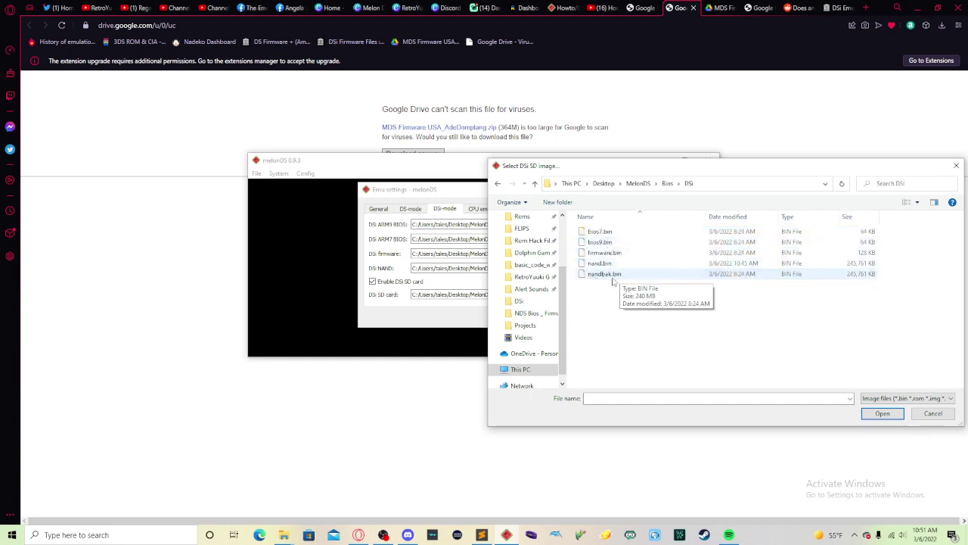
double_click(630, 278)
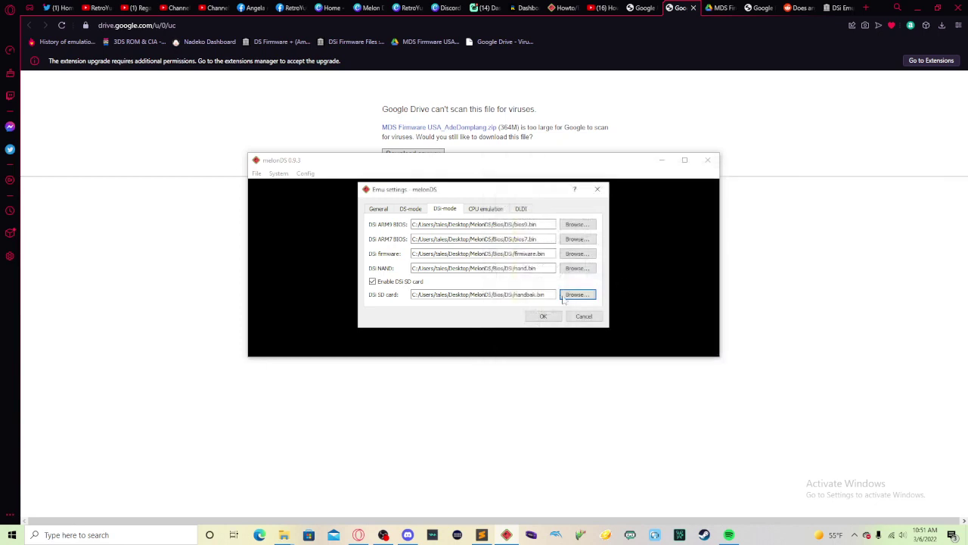
left_click(544, 316)
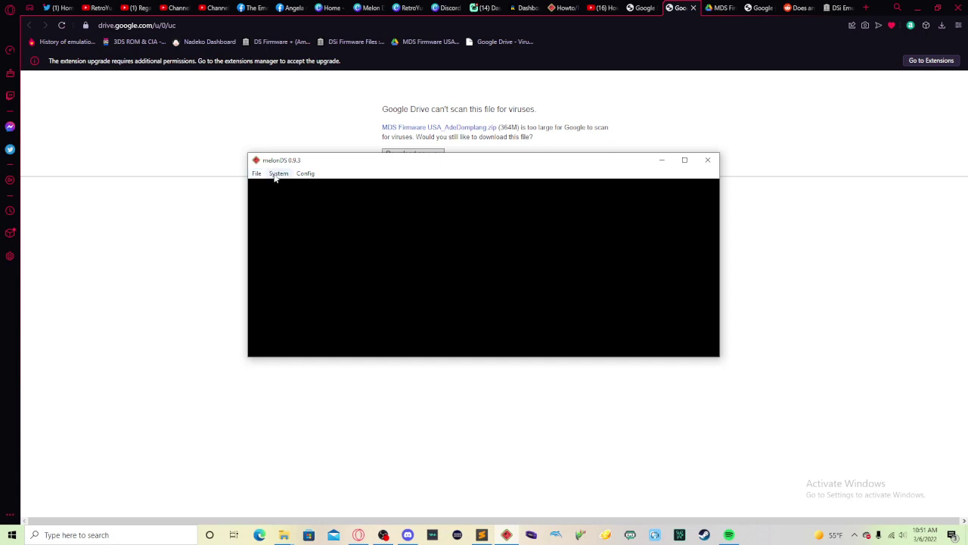
left_click(257, 174)
left_click(269, 186)
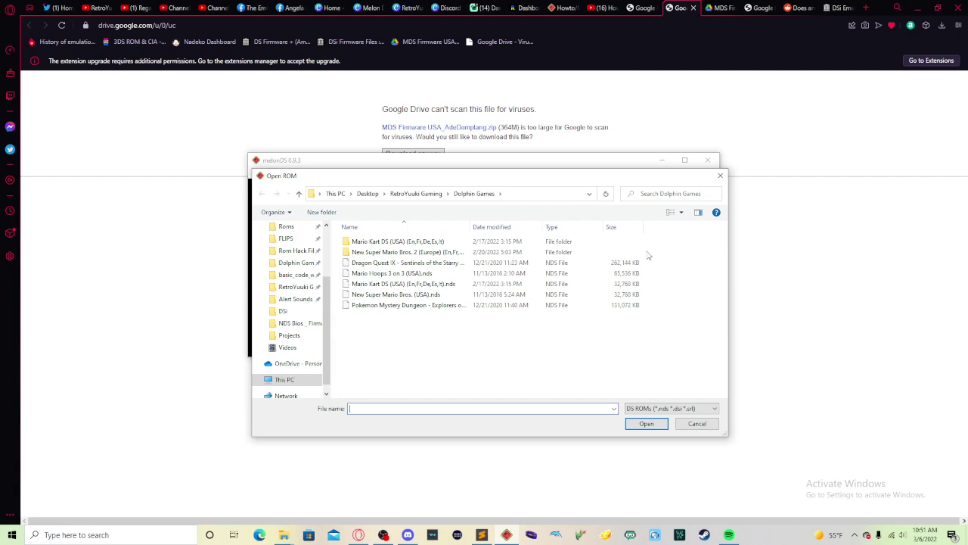
left_click(720, 176)
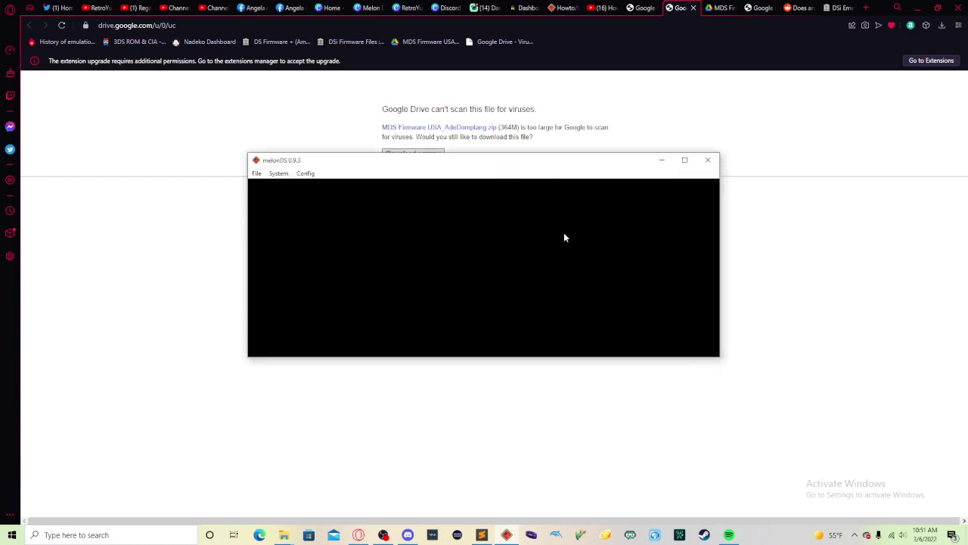
Step: Set the console type to DS, enable booting the game directly, and apply the emulator settings
left_click(257, 173)
left_click(307, 180)
left_click(305, 174)
left_click(313, 186)
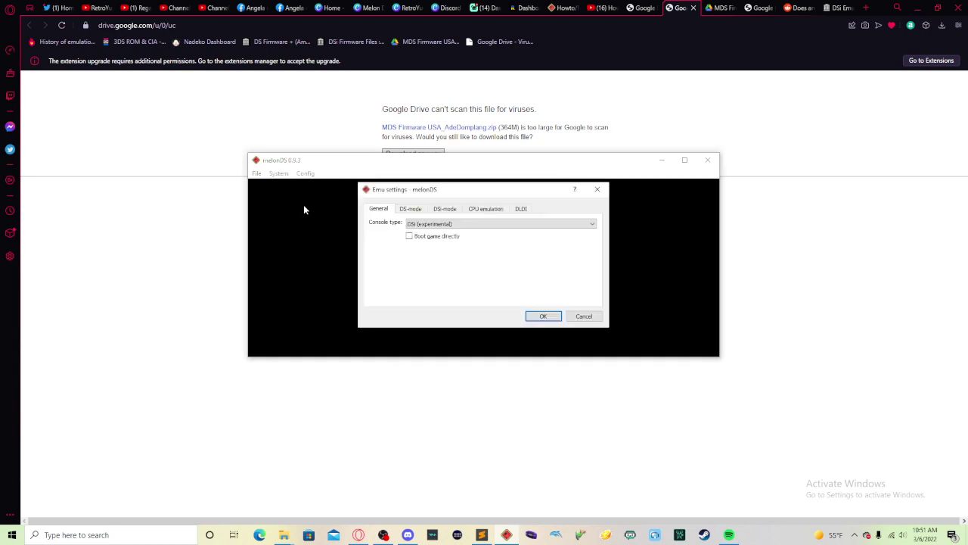
left_click(411, 221)
left_click(423, 228)
left_click(416, 238)
left_click(533, 318)
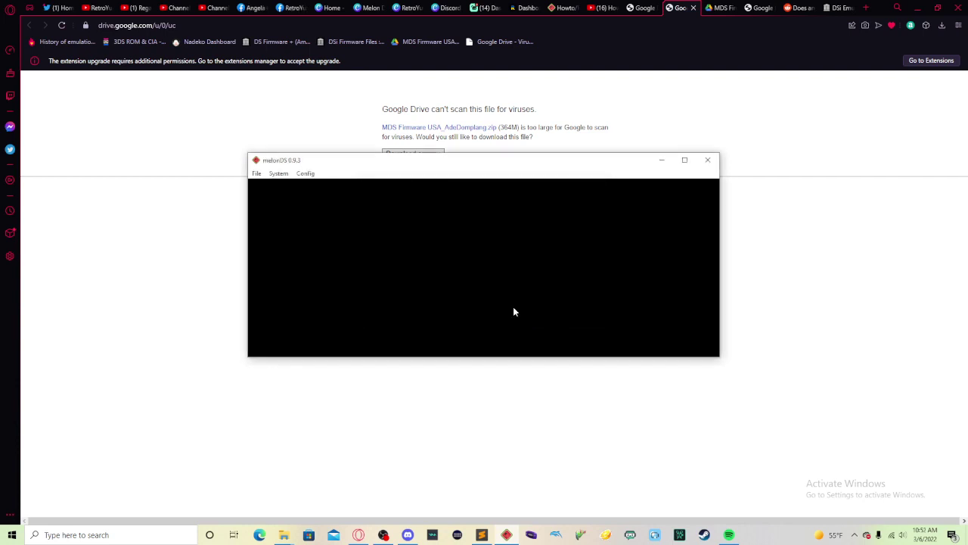
Step: Load the Dragon Quest IX - Sentinels of the Starry Skies ROM from the Dolphin Games folder
left_click(257, 173)
left_click(263, 191)
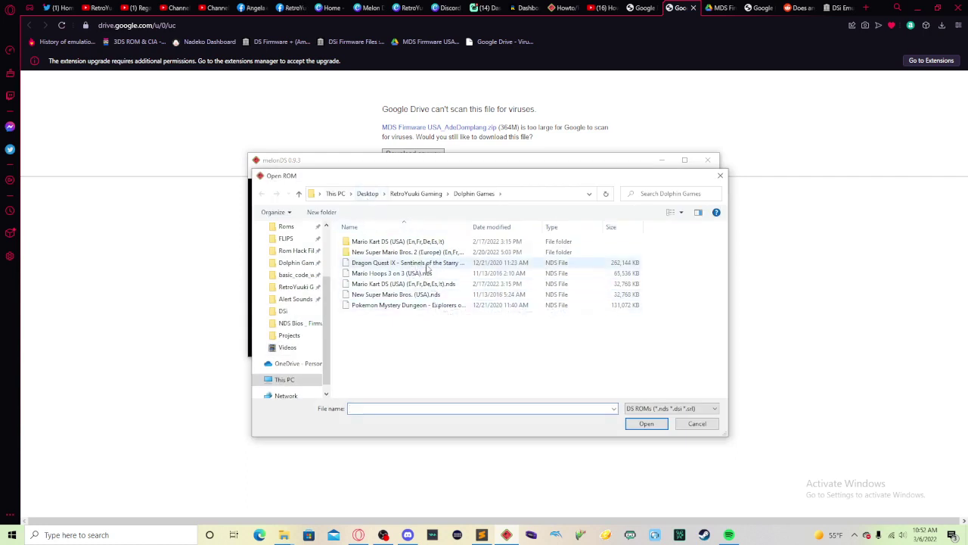
double_click(428, 264)
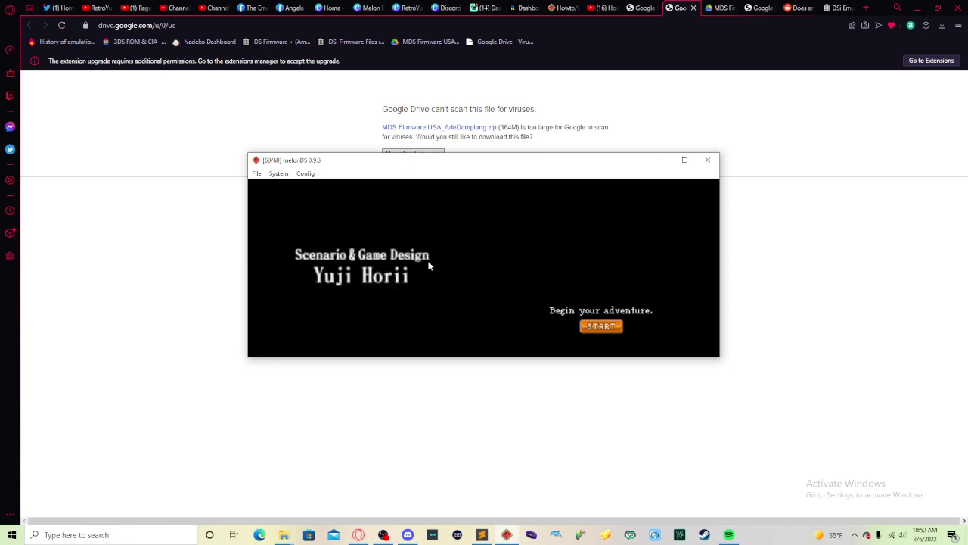
Step: Start Dragon Quest IX and create a new adventure log to try out the character creation screen
left_click(600, 326)
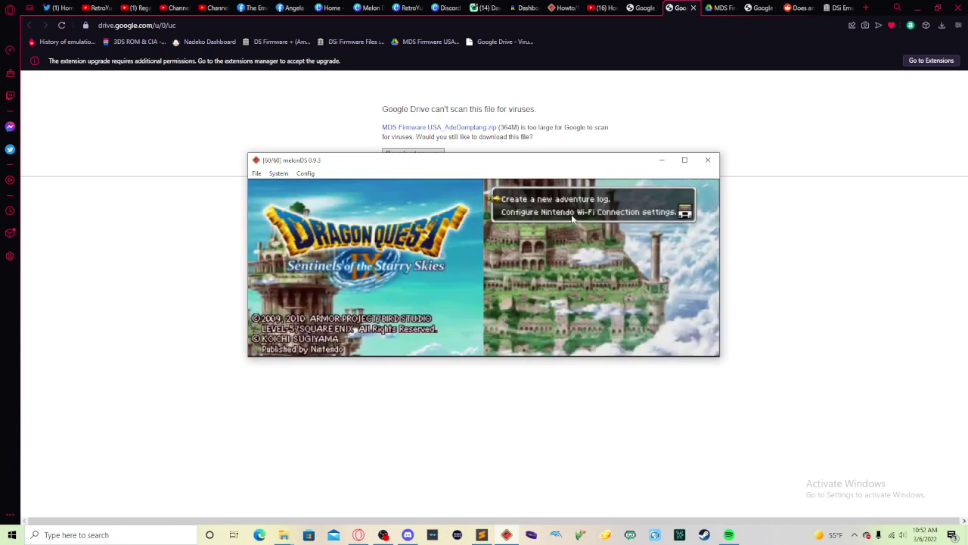
left_click(565, 206)
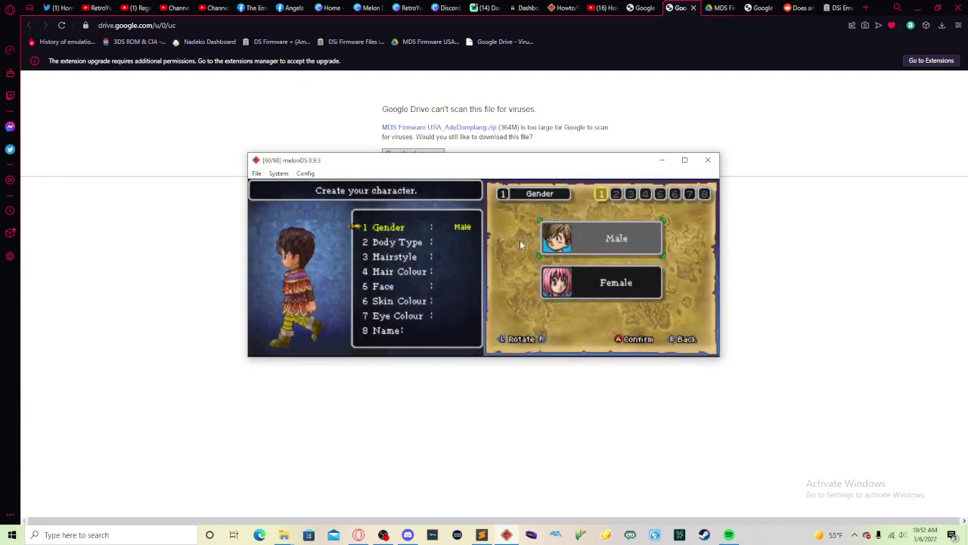
key("Up")
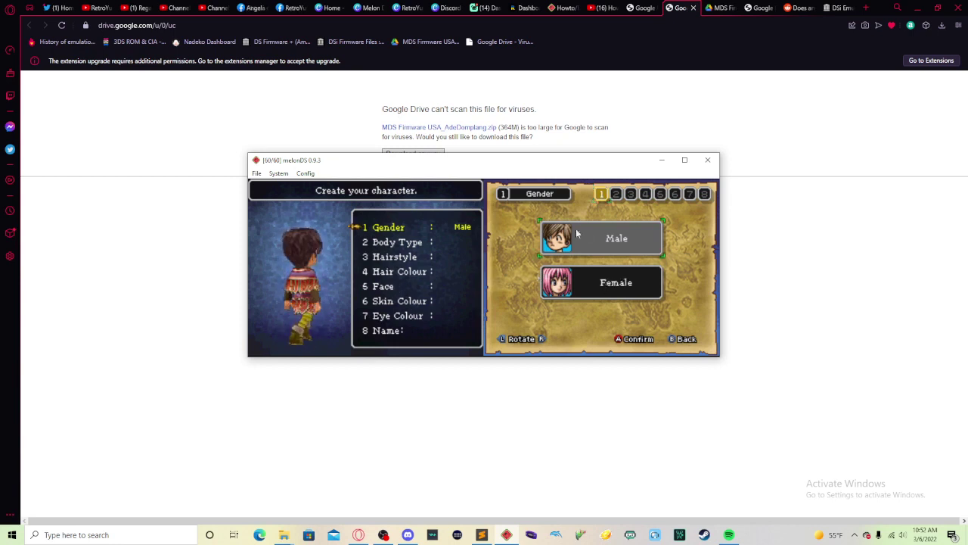
key("Down")
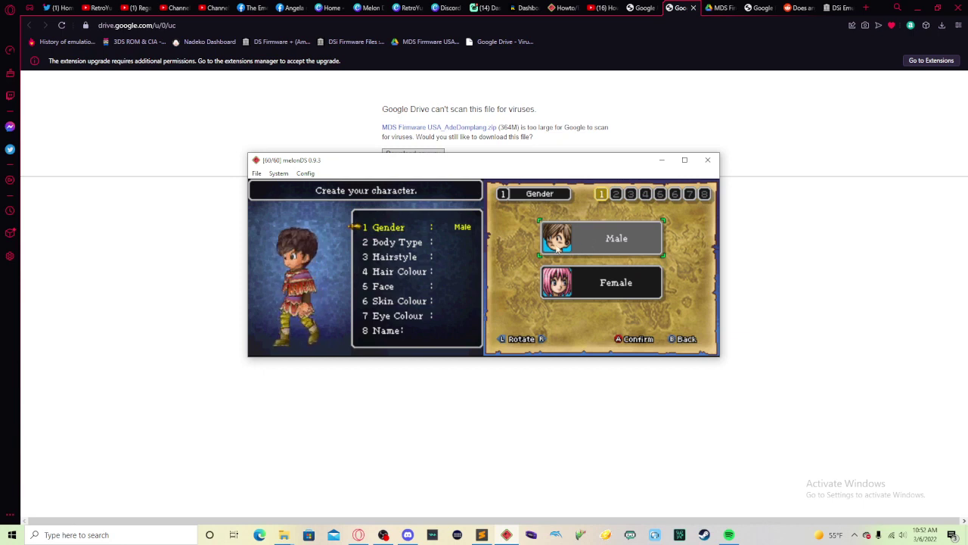
Step: Stop the running Dragon Quest IX emulation
left_click(305, 173)
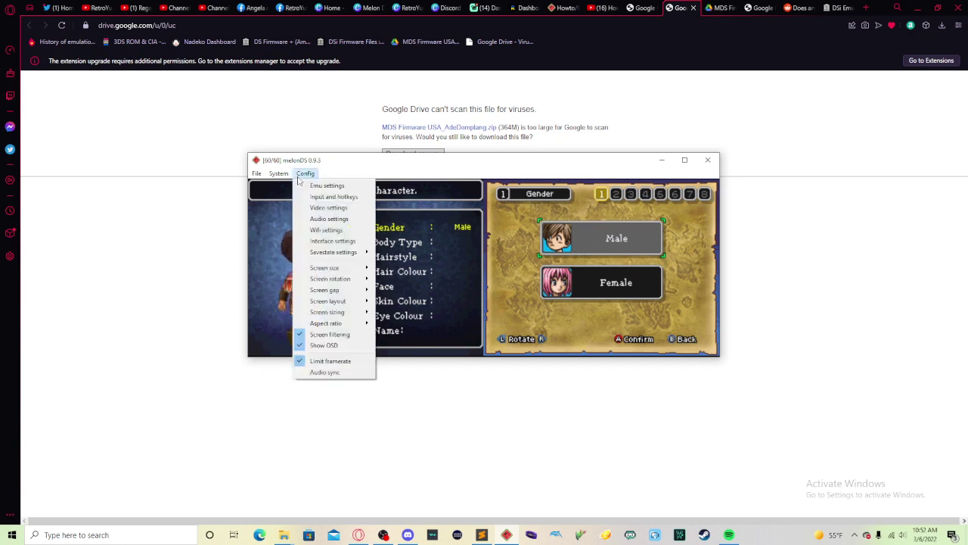
mouse_move(281, 174)
left_click(289, 208)
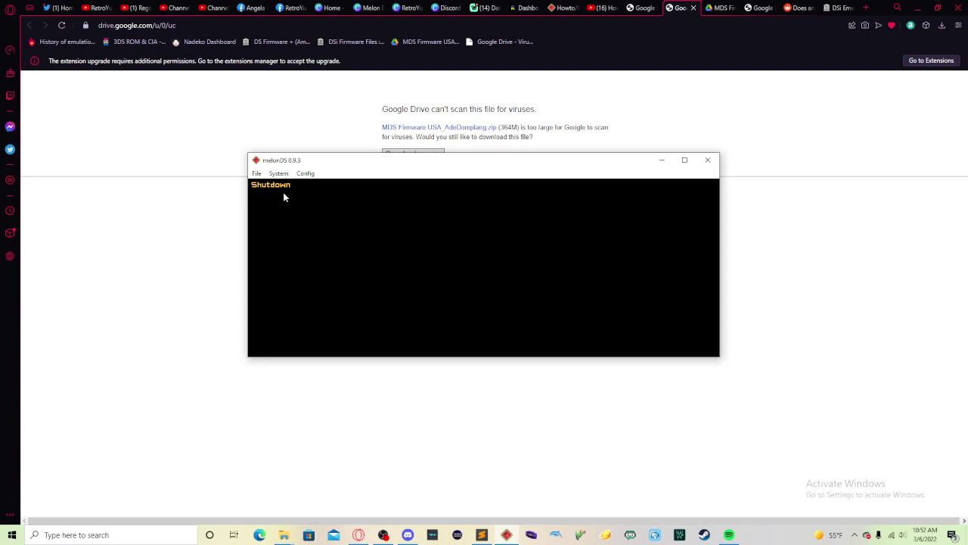
Step: Set the console type back to DSi (experimental) and apply the emulator settings
left_click(256, 173)
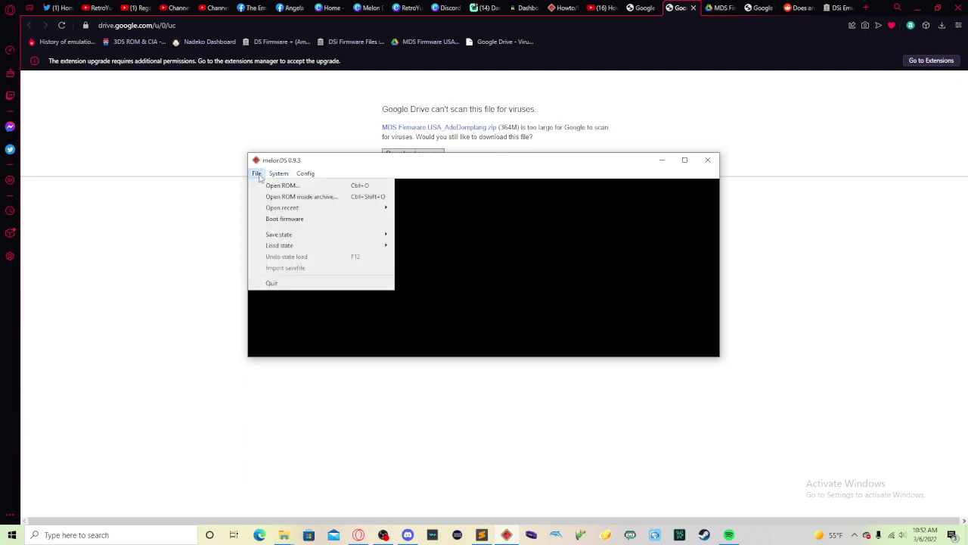
left_click(326, 185)
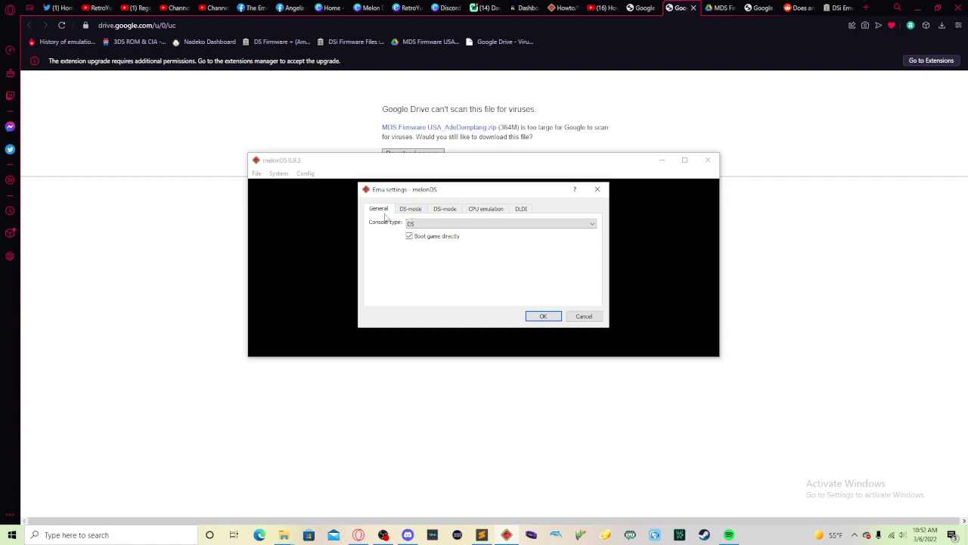
left_click(412, 224)
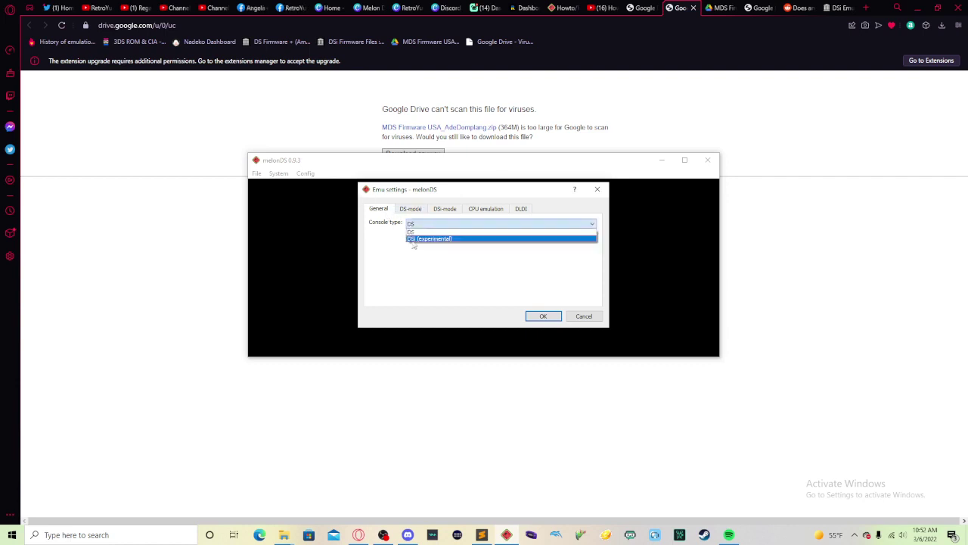
left_click(413, 241)
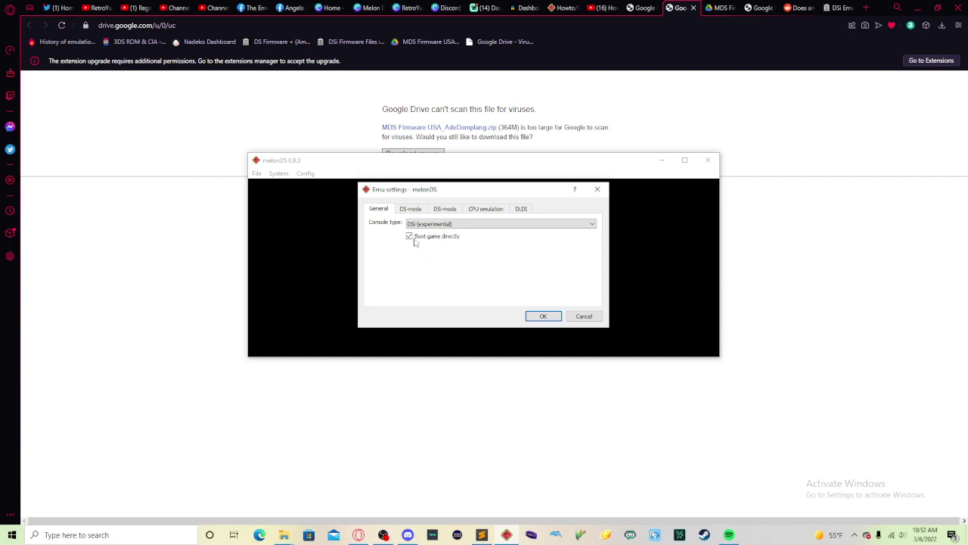
left_click(542, 316)
Step: Open the Dragon Quest IX ROM from the Dolphin Games folder in DSi mode
left_click(280, 173)
left_click(268, 185)
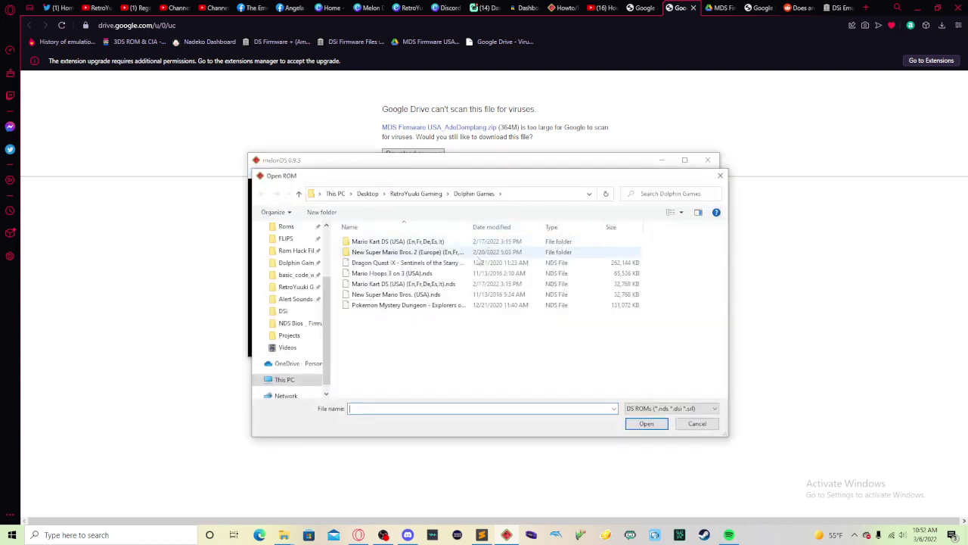
double_click(467, 263)
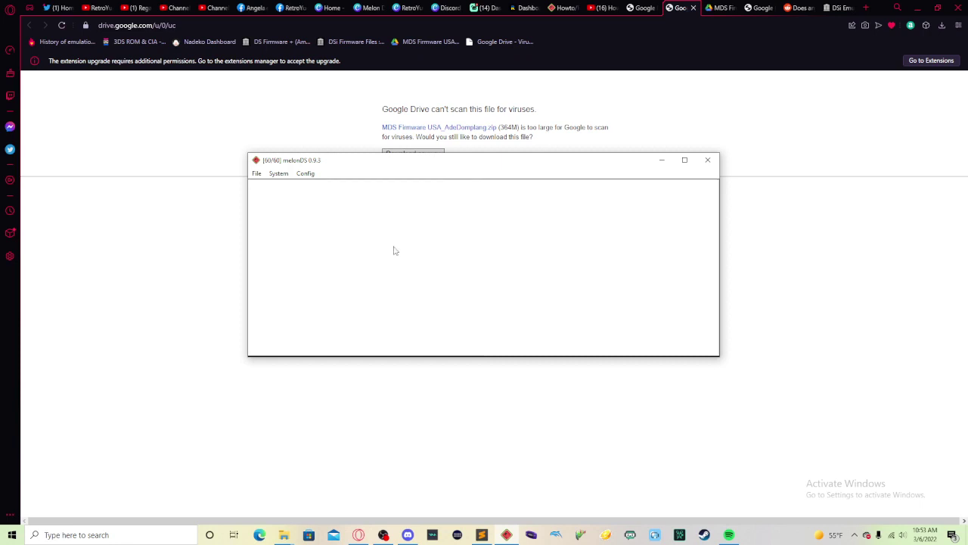
Step: Turn off booting the game directly and reset the emulation, continuing past the health and safety screen to the DSi menu
left_click(257, 175)
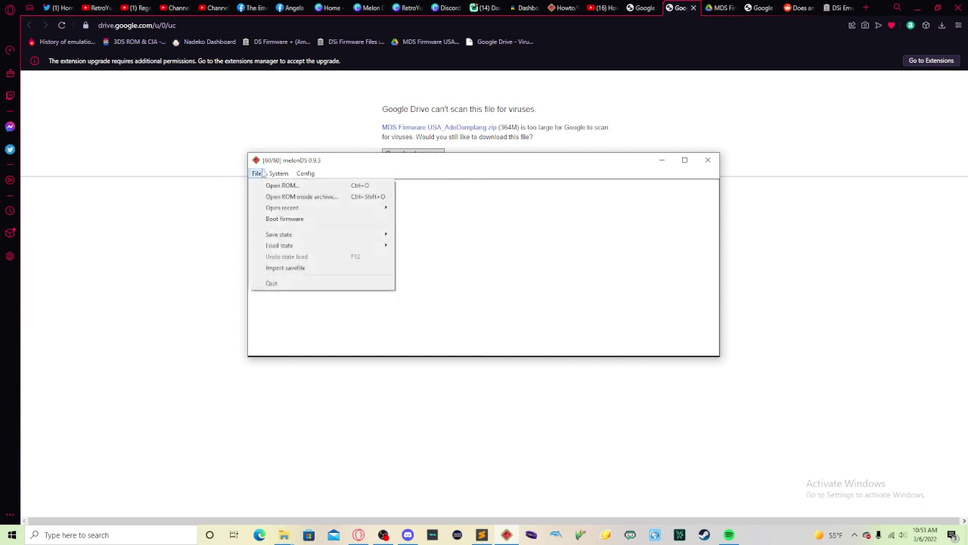
left_click(313, 178)
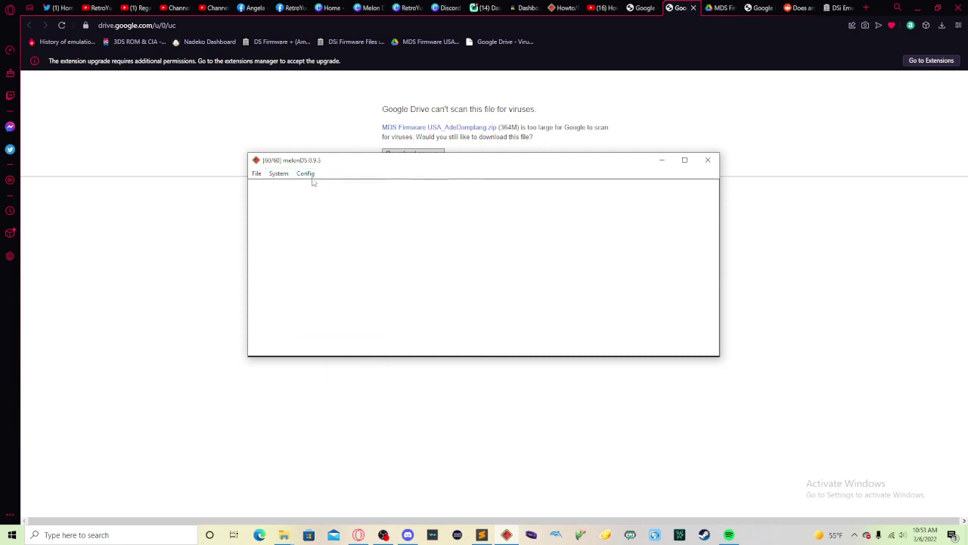
left_click(308, 174)
left_click(318, 186)
left_click(397, 210)
left_click(385, 208)
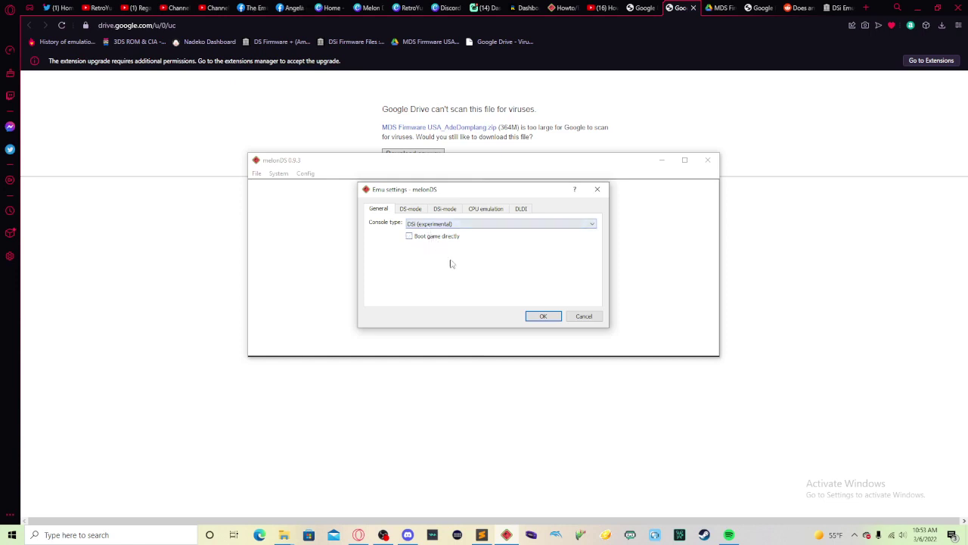
left_click(533, 315)
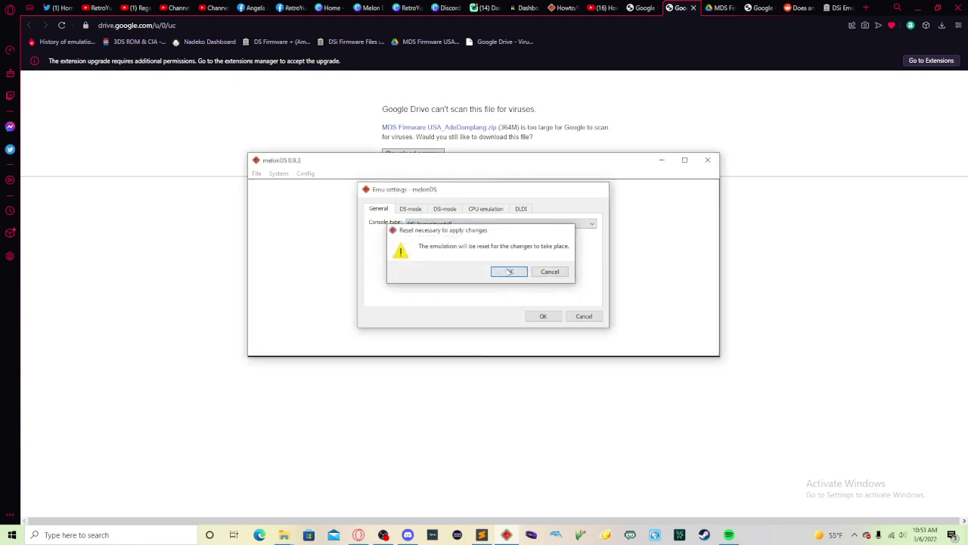
left_click(507, 274)
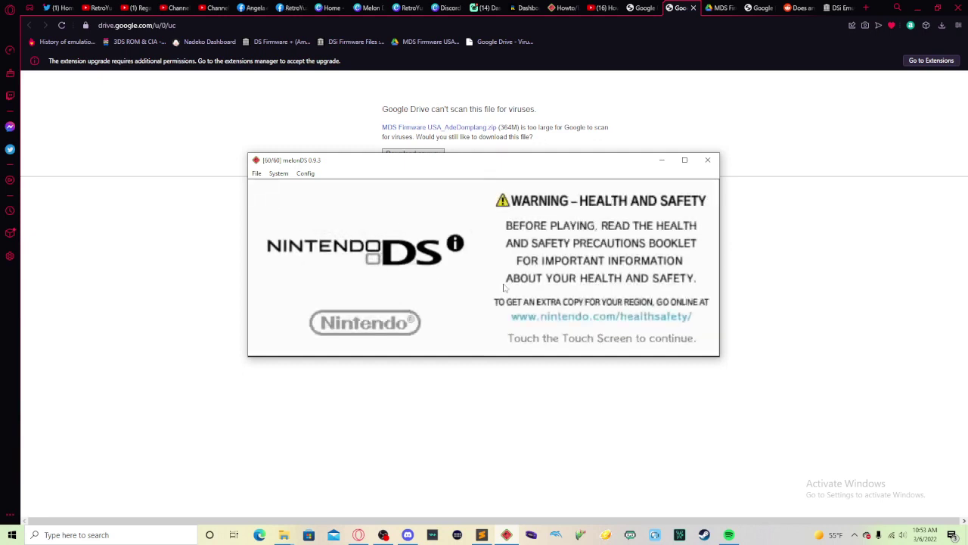
left_click(599, 307)
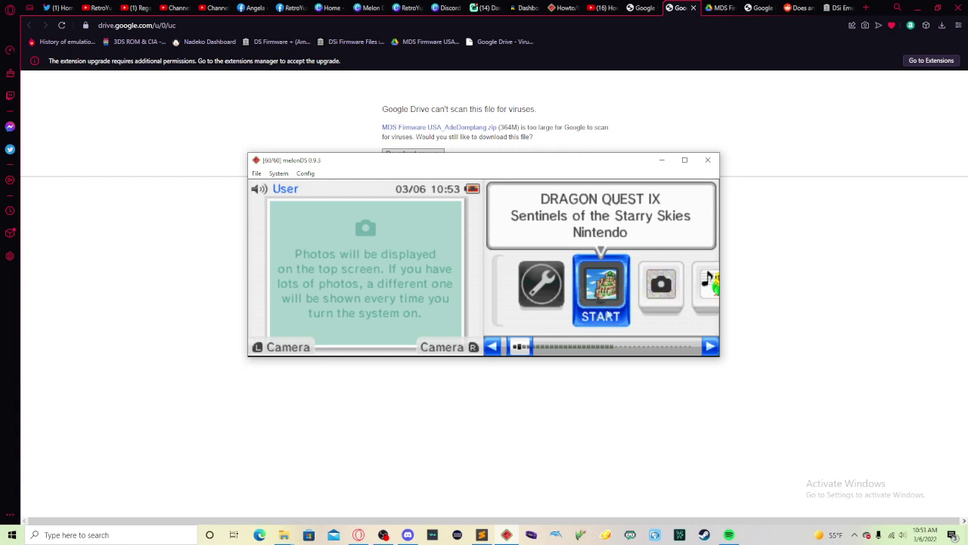
Step: Load the Mario Kart DS (USA) ROM and continue past the health and safety screen to the DSi menu
left_click(256, 173)
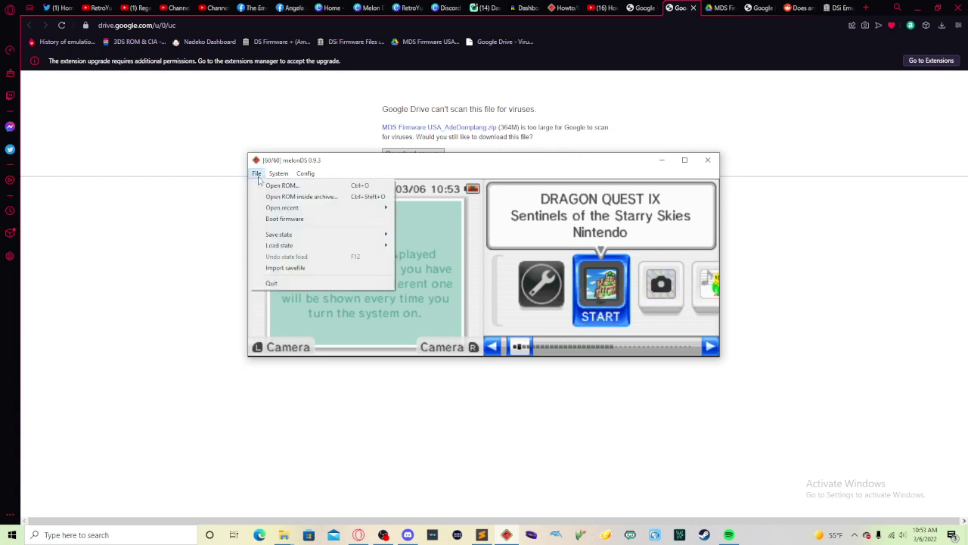
left_click(281, 186)
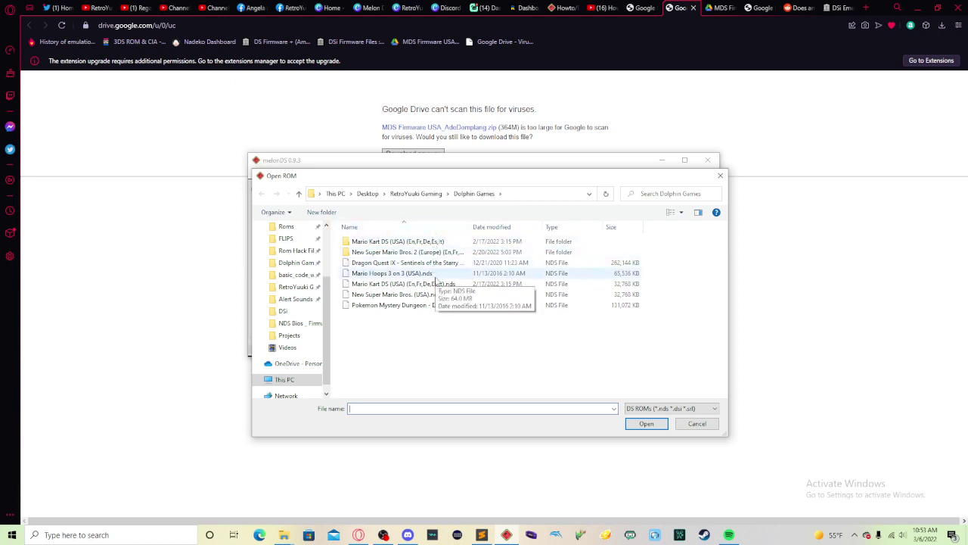
double_click(432, 284)
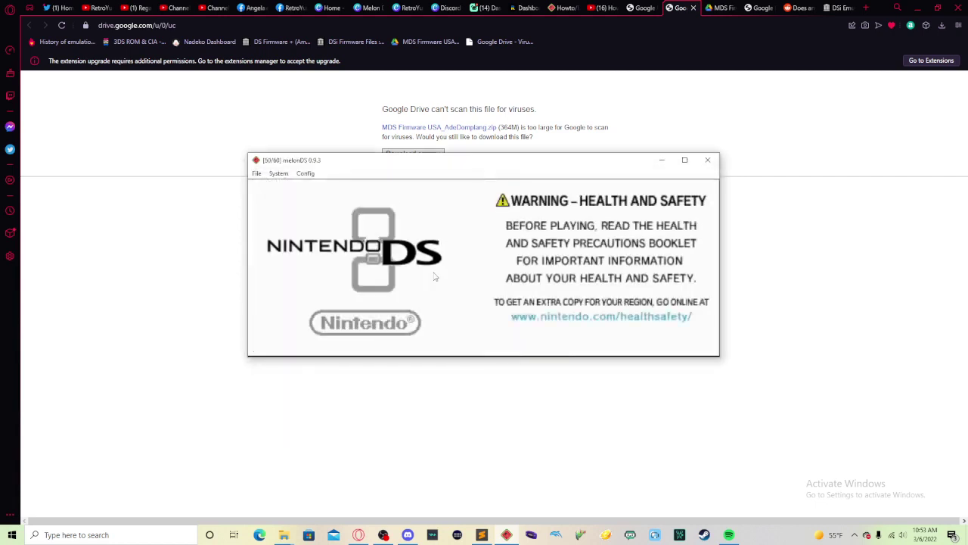
left_click(537, 322)
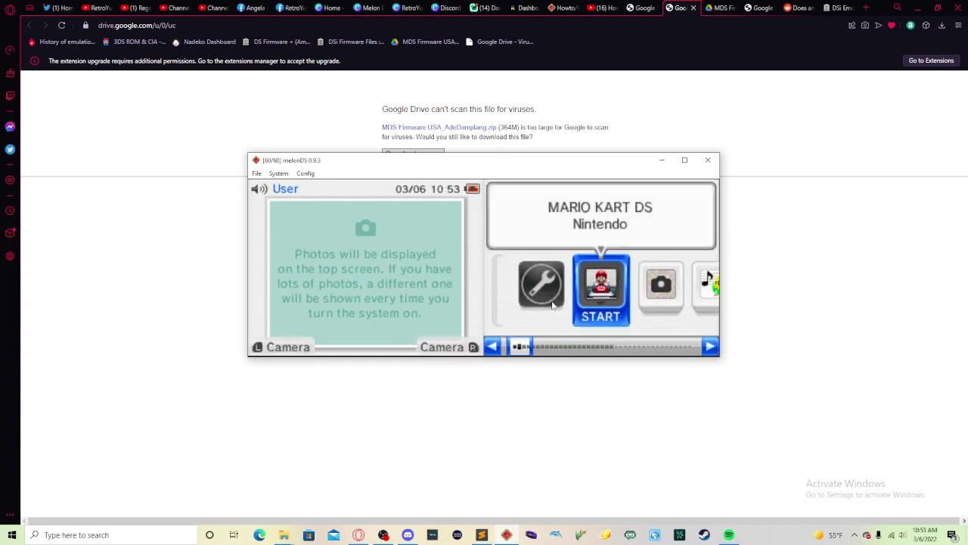
mouse_move(535, 348)
left_mouse_down()
mouse_move(575, 342)
mouse_move(529, 333)
mouse_move(530, 346)
left_mouse_up()
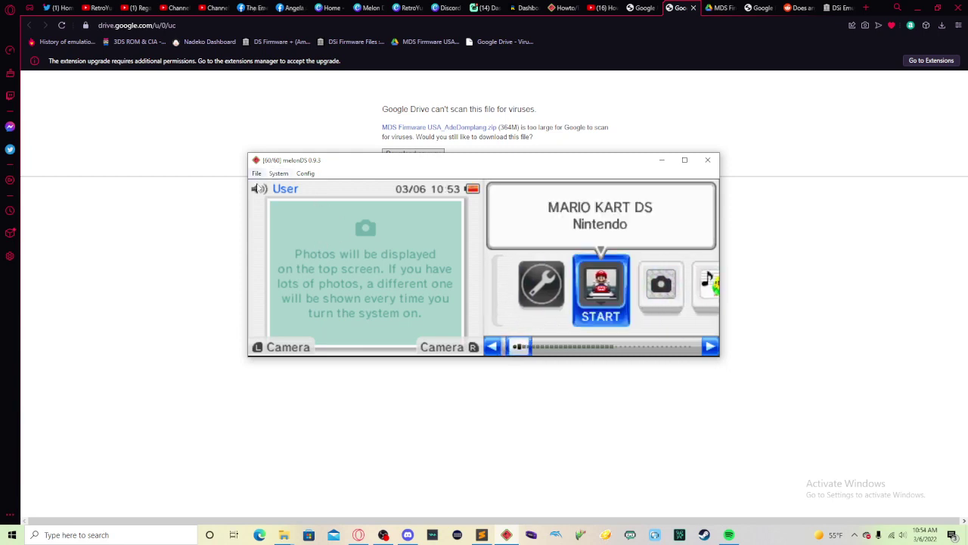
Step: Load the Pokemon Mystery Dungeon - Explorers ROM and start the game from the DSi menu
left_click(257, 173)
left_click(281, 184)
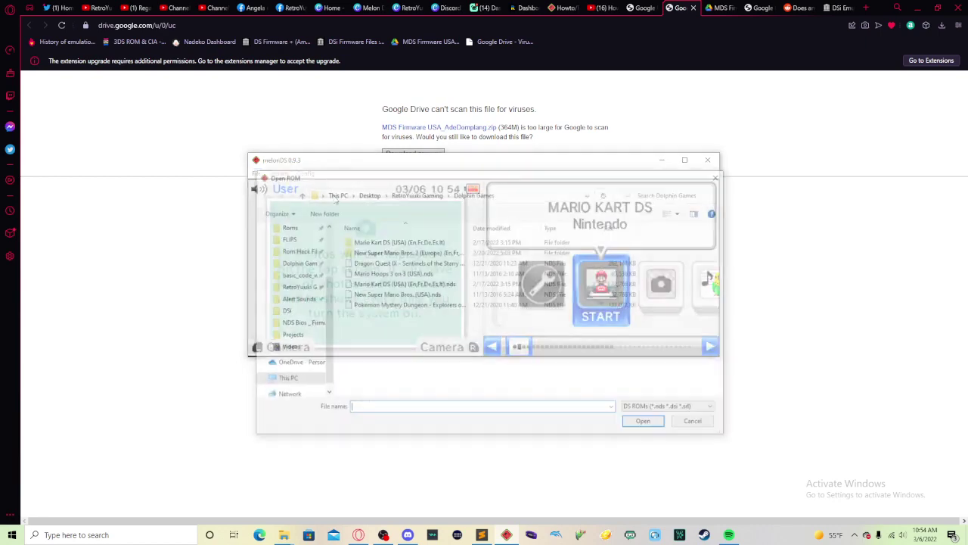
double_click(450, 302)
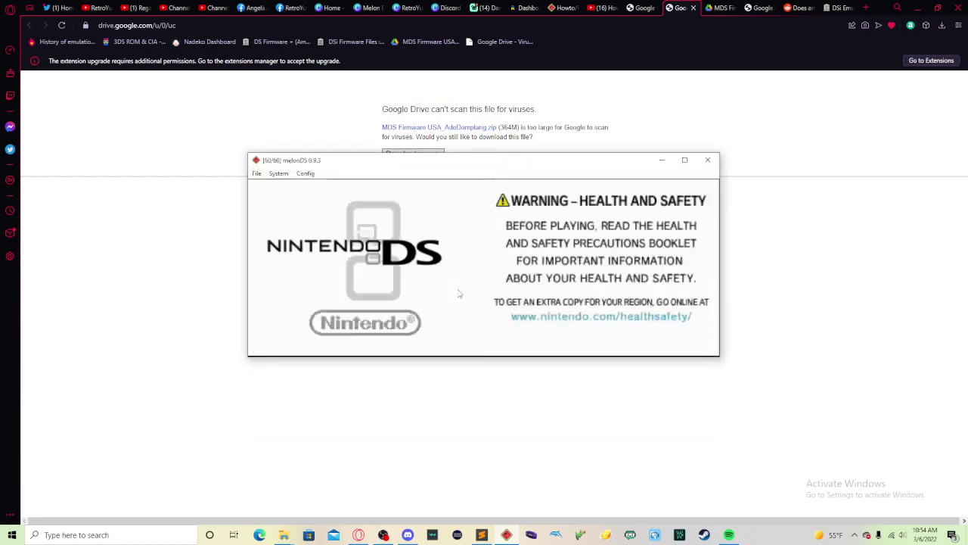
left_click(488, 302)
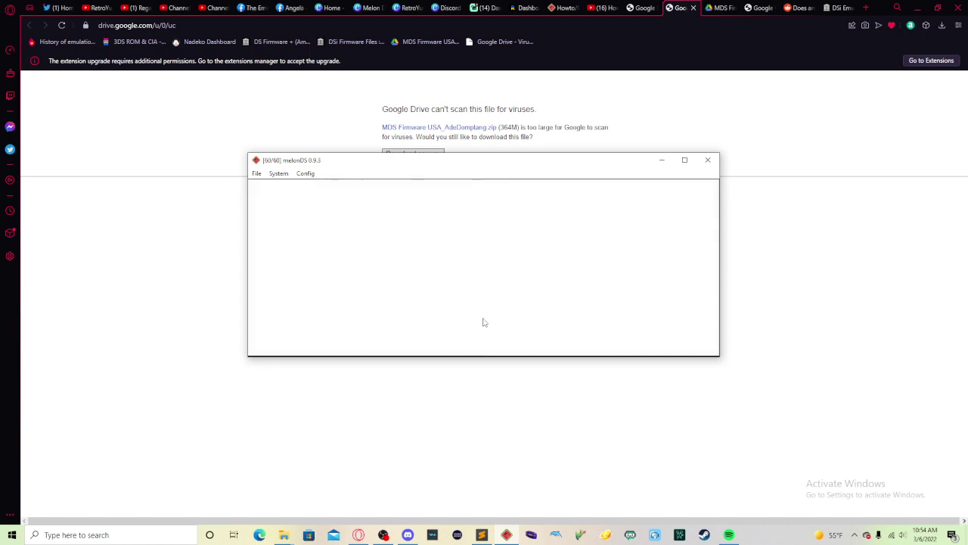
left_click(601, 284)
left_click(604, 291)
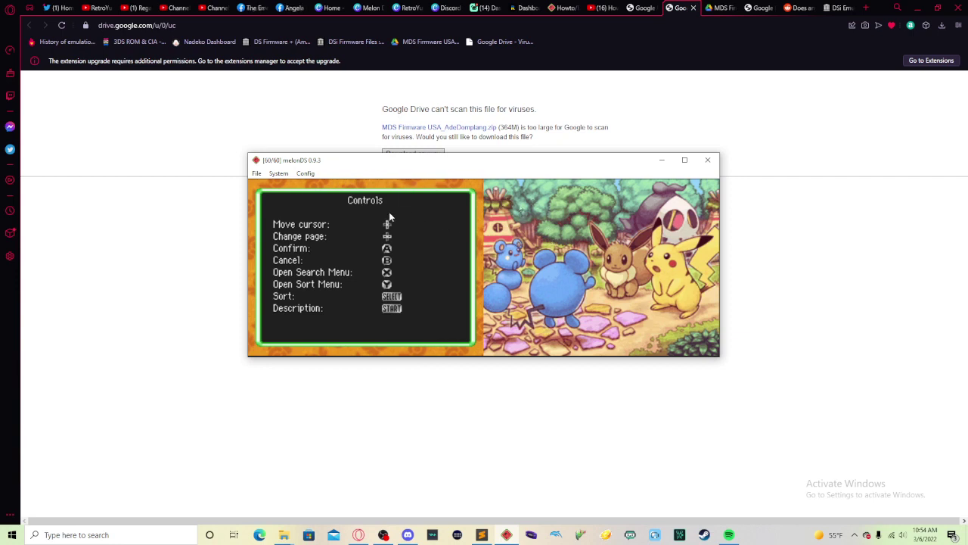
Step: Load New Super Mario Bros. (USA).nds from the Dolphin Games folder
left_click(256, 173)
left_click(280, 186)
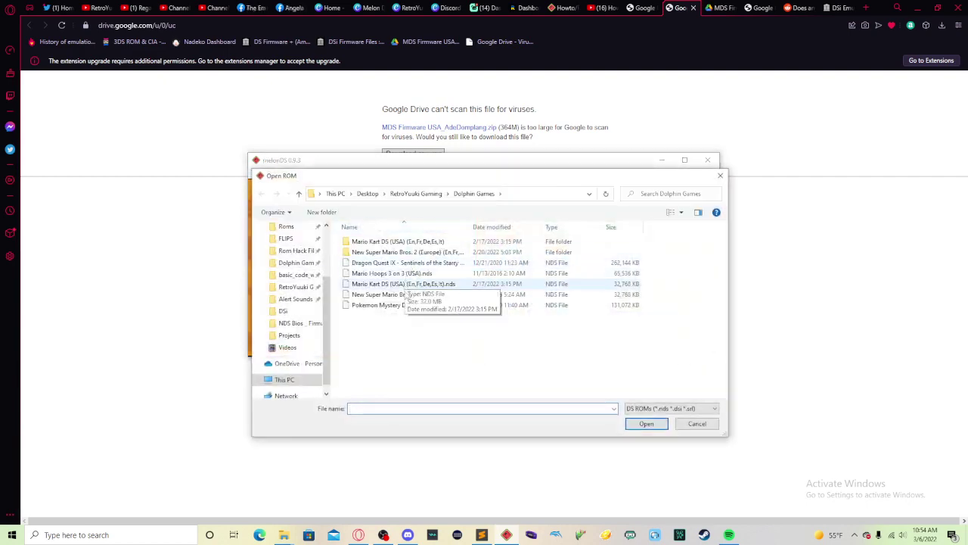
double_click(409, 295)
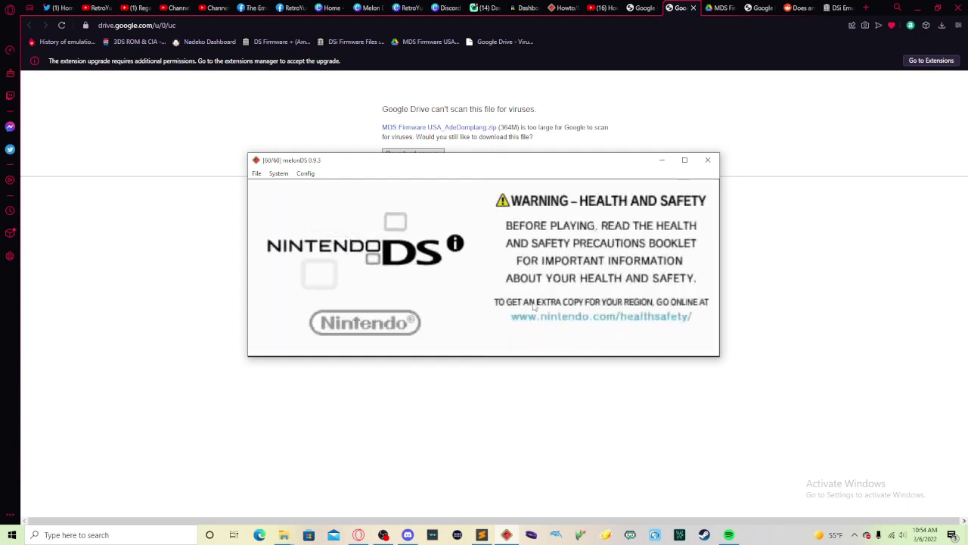
Step: Start New Super Mario Bros. from the DSi menu and open File 1 of the Mario Game
left_click(534, 305)
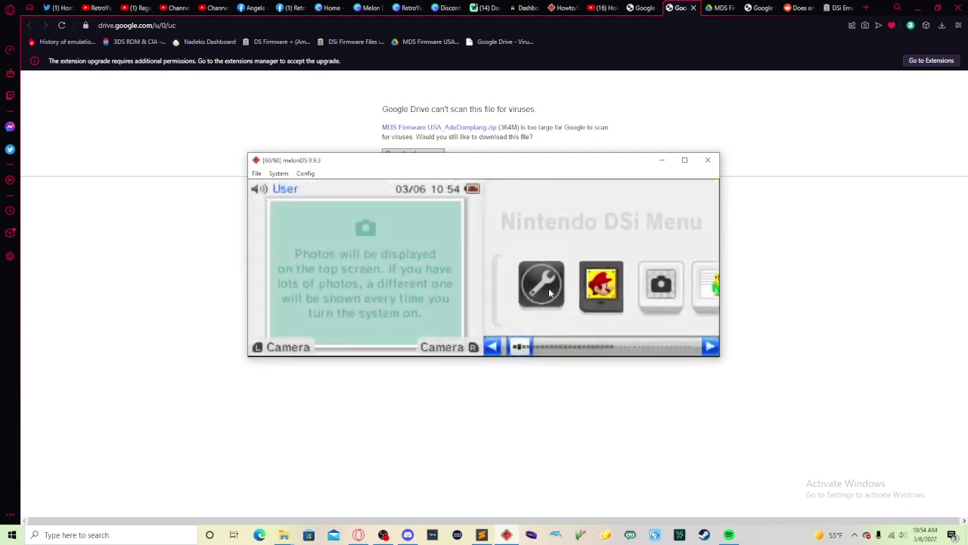
left_click(567, 298)
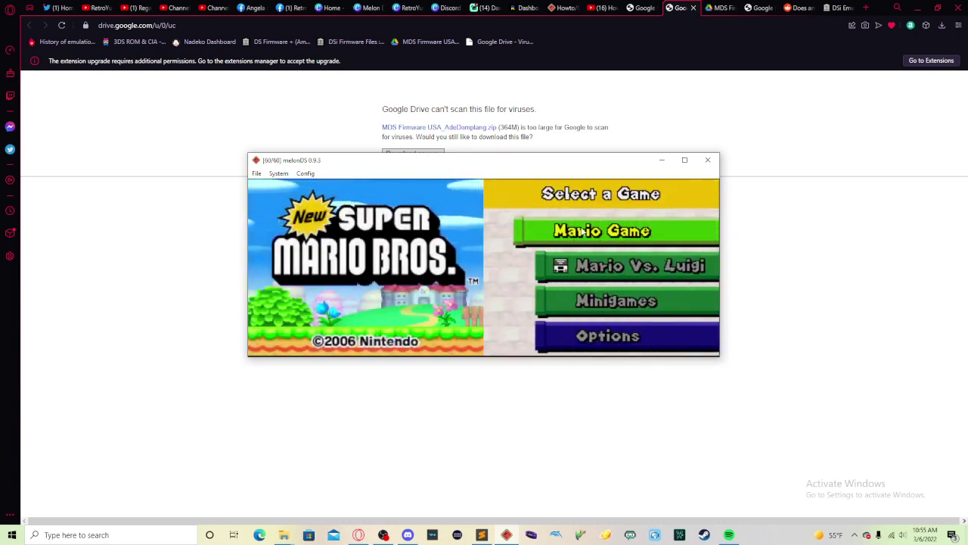
left_click(580, 219)
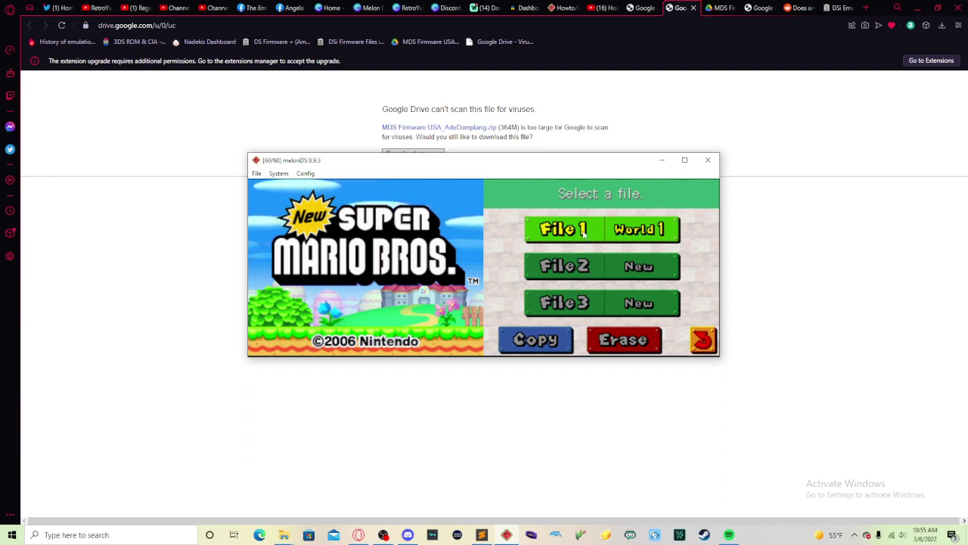
left_click(583, 234)
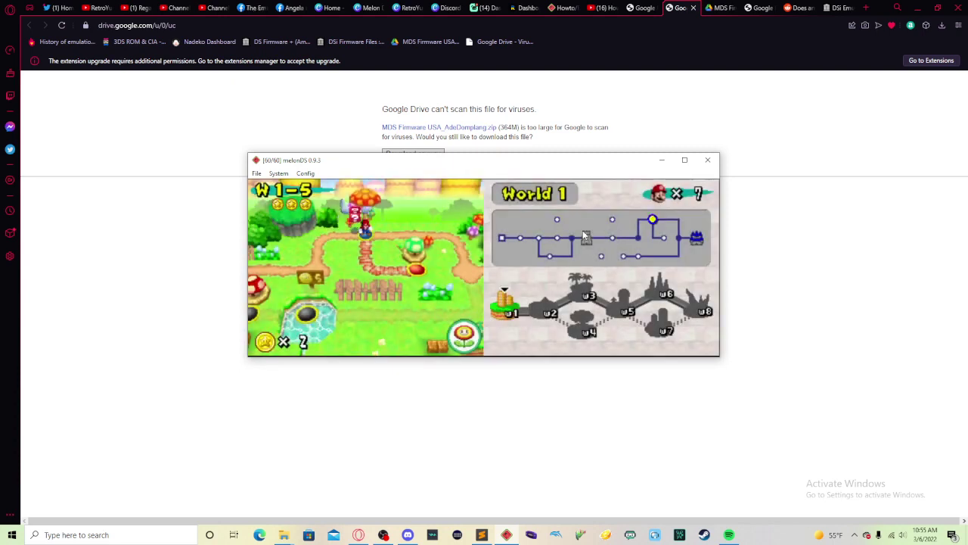
Step: Enter level W 1-5 from the World 1 map and advance Mario over the first platforms, jumping to collect coins
key("Right")
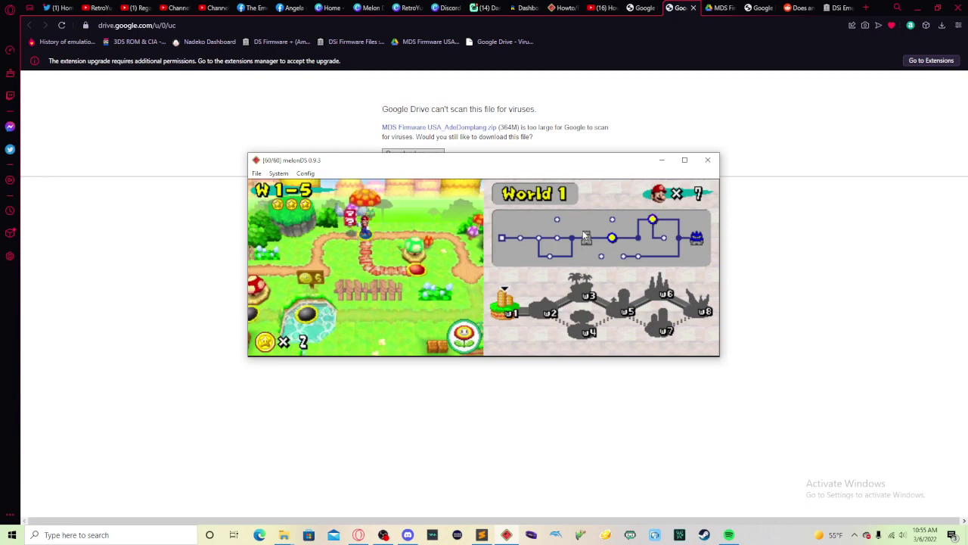
key("x")
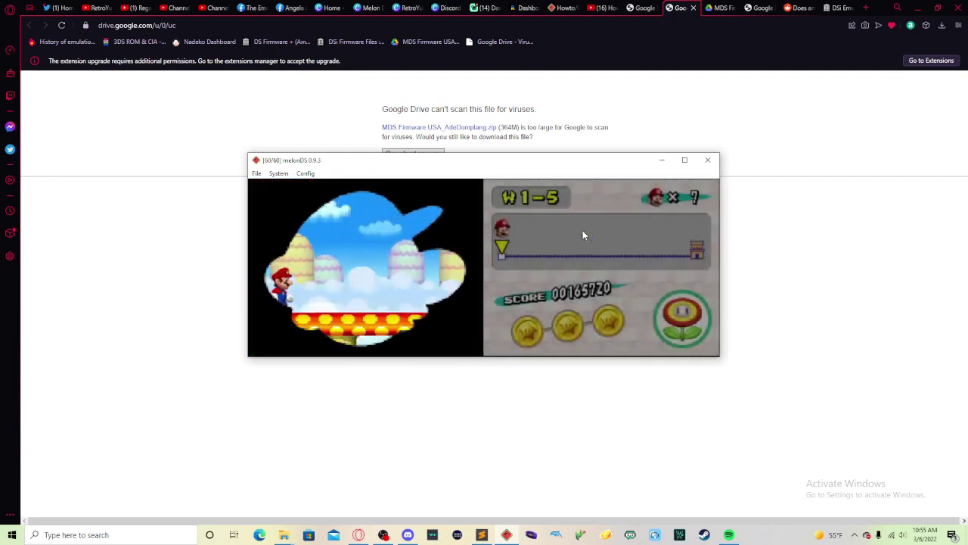
key("Right")
key("x")
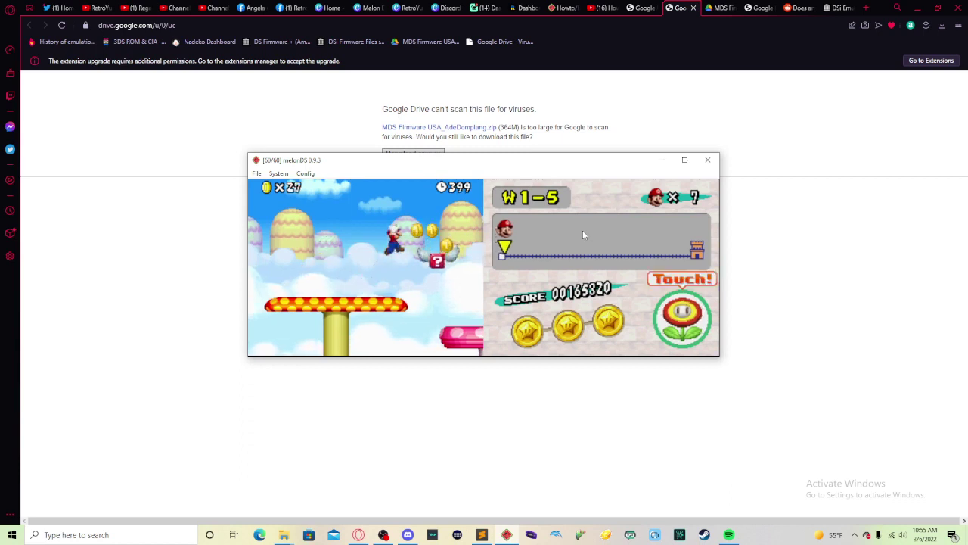
key("Right")
key("x")
key("Right")
key("x")
key("Right")
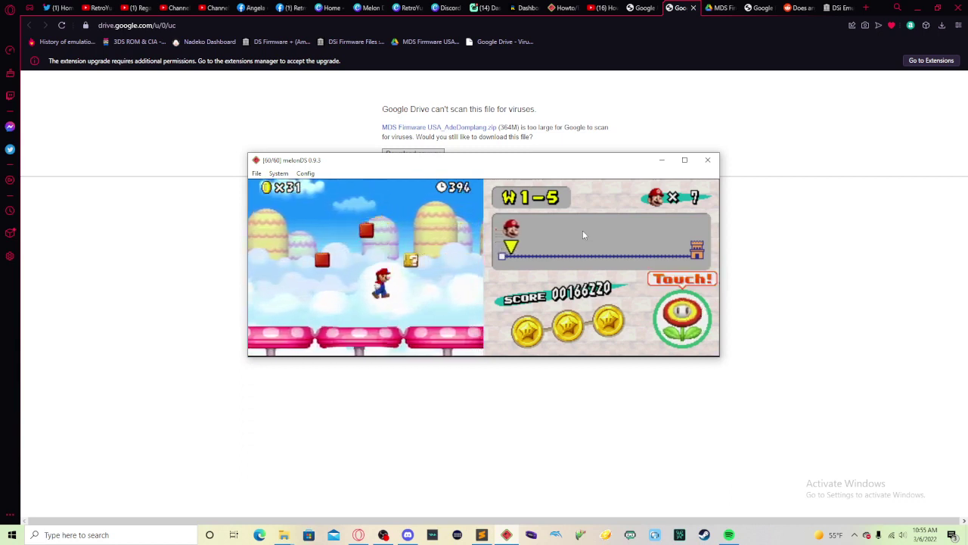
Step: Jump Mario up the floating blocks in level W 1-5 and collect the Fire Flower
key("Left")
key("x")
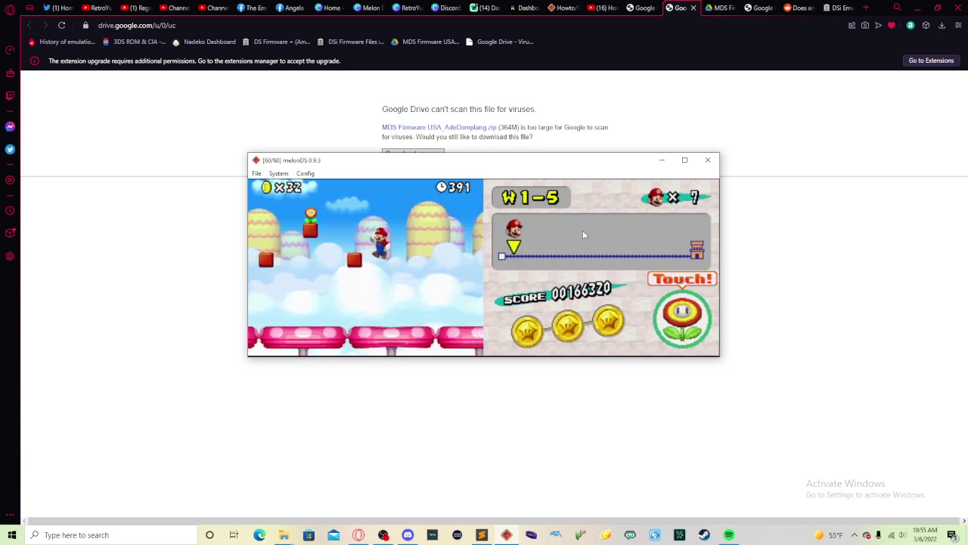
key("Right")
key("x")
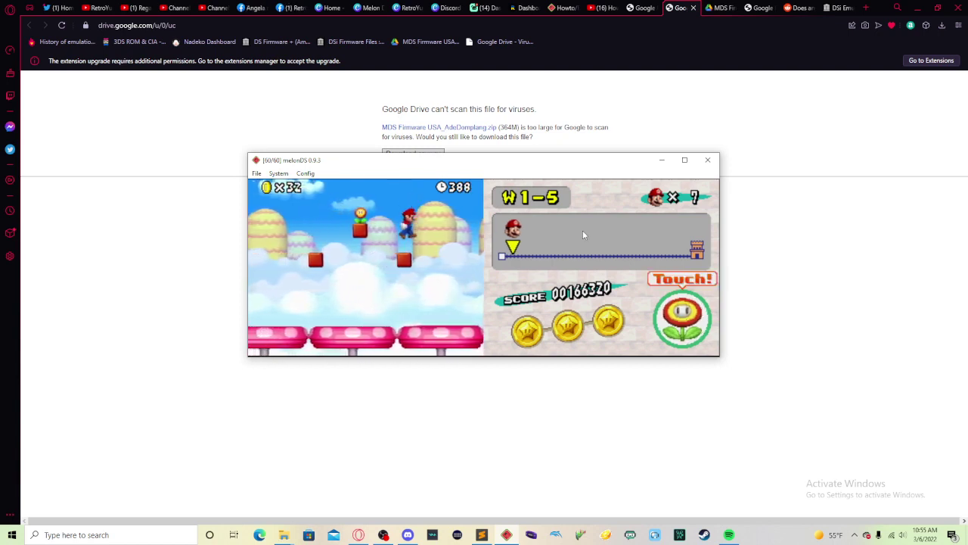
key("Right")
key("Right")
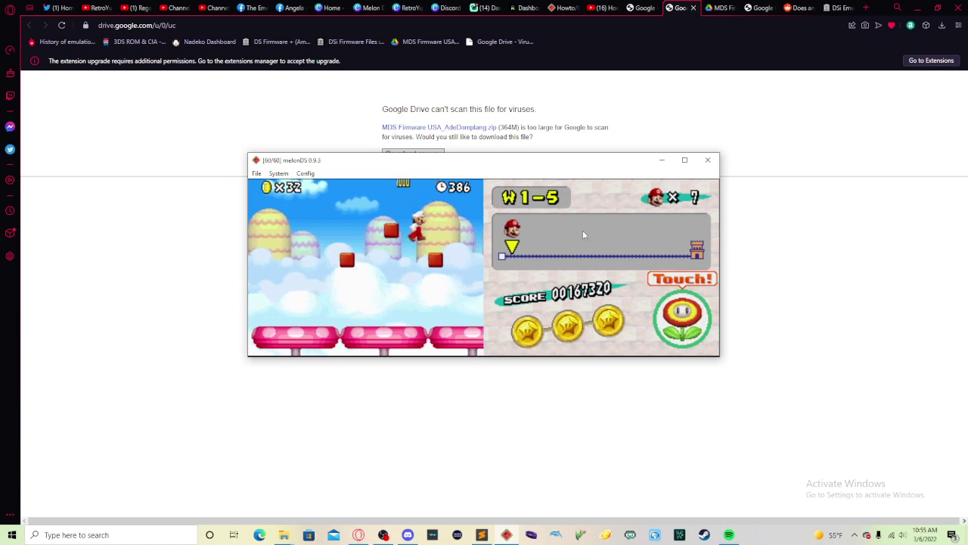
Step: Advance Fire Mario through level W 1-5, throwing fireballs at the enemies and jumping across the mushroom platforms
key("Right")
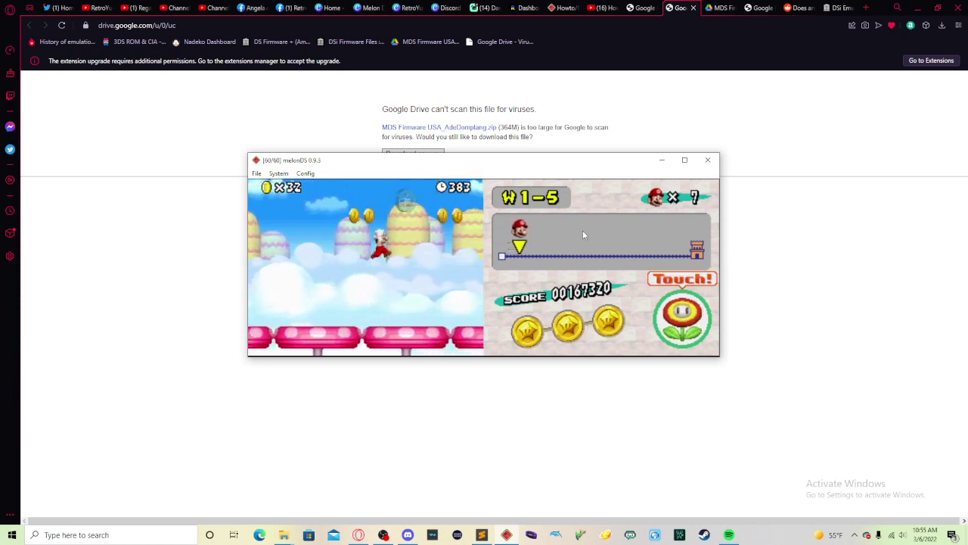
key("a")
key("Right")
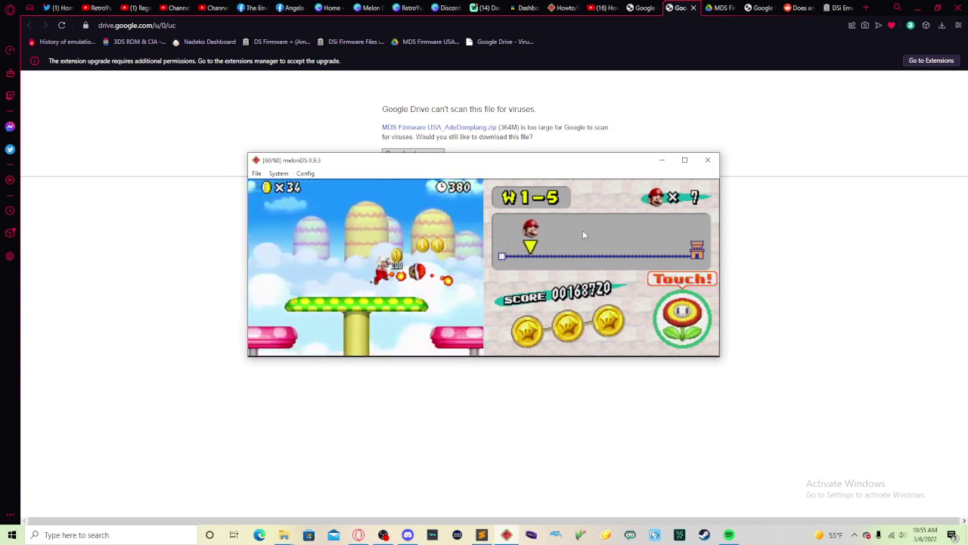
key("Right")
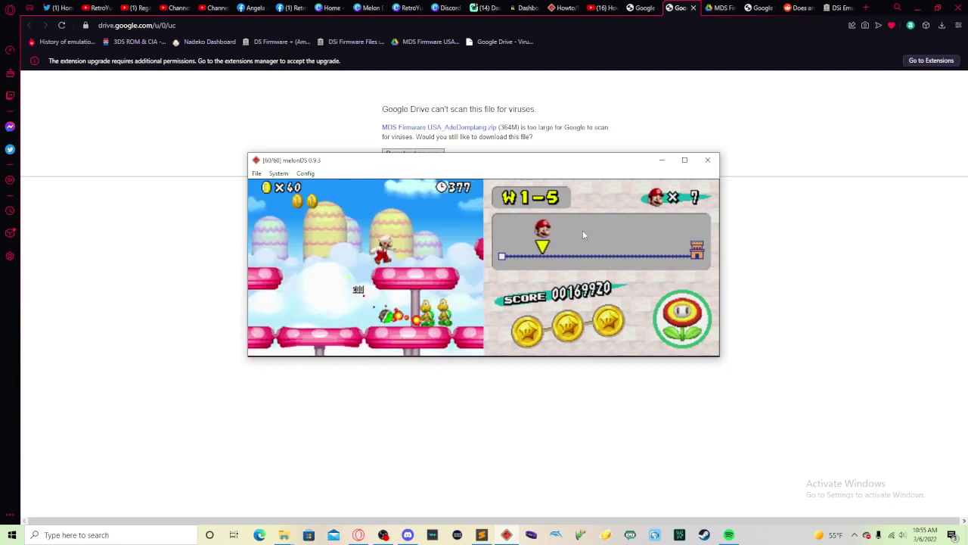
key("Right")
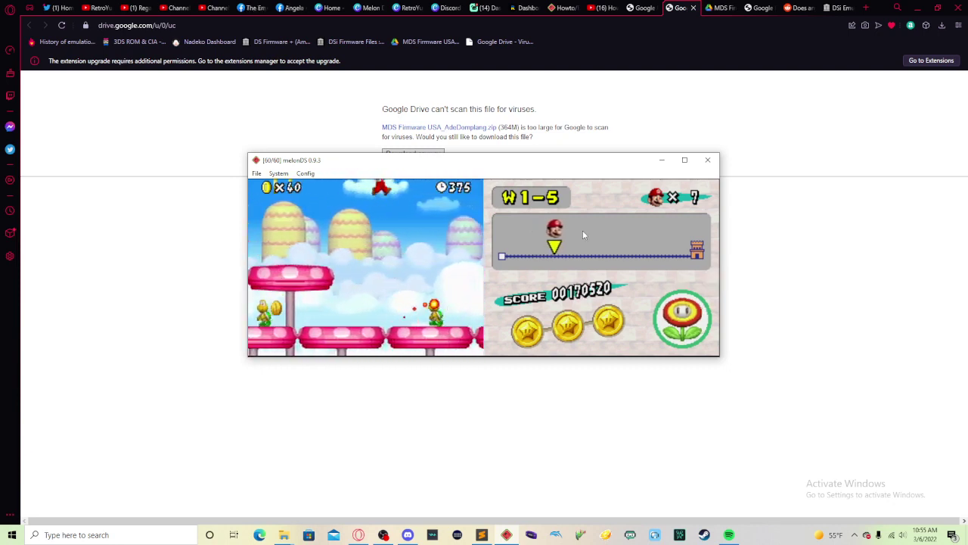
key("Right")
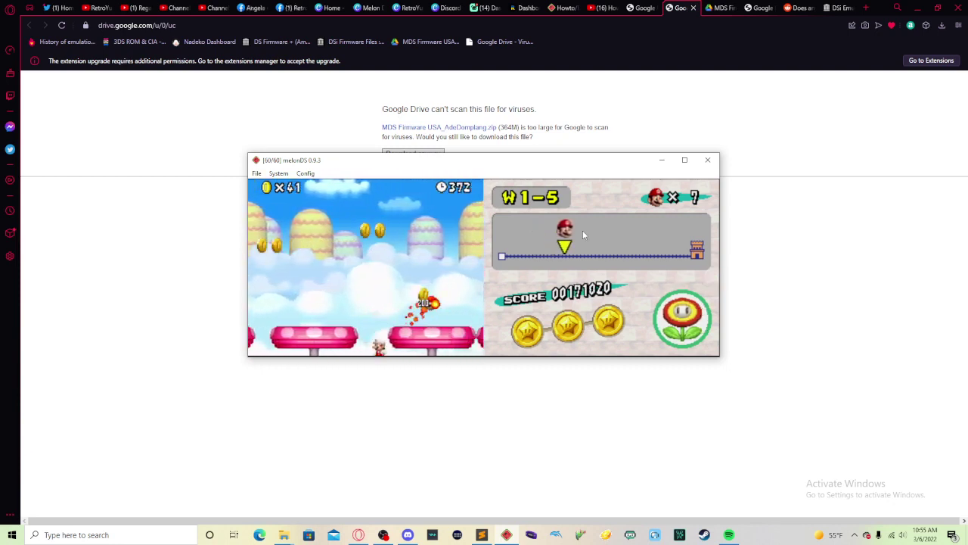